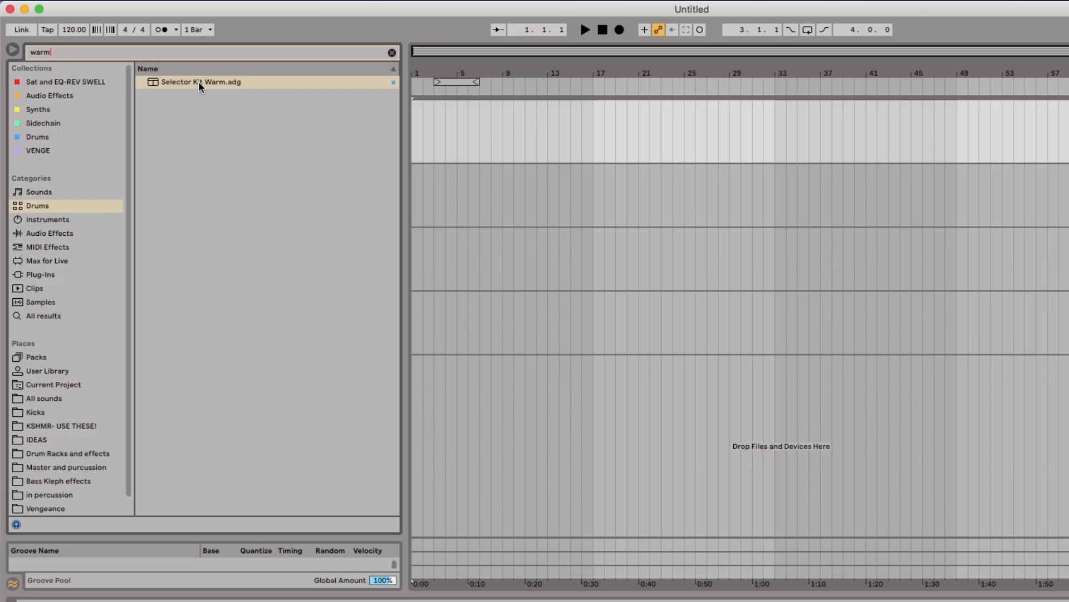
- Load Selector Kit Warm.adg onto the first MIDI track and insert a one-bar MIDI clip at bar 1
{"action": "left_click_drag", "start_coordinate": [199, 81], "coordinate": [513, 133]}
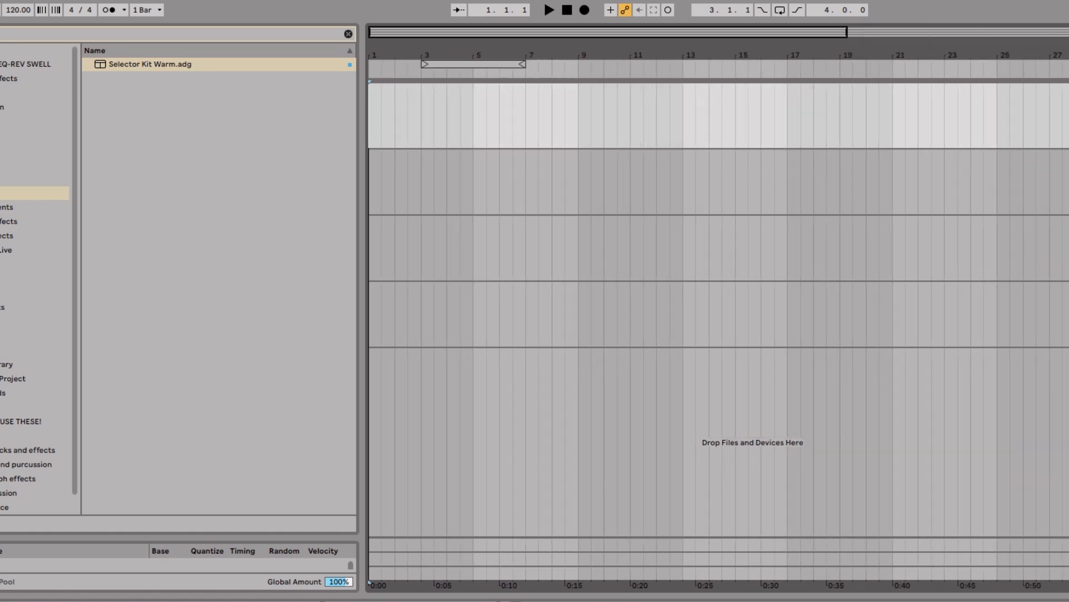
{"action": "left_click_drag", "start_coordinate": [371, 49], "coordinate": [371, 111]}
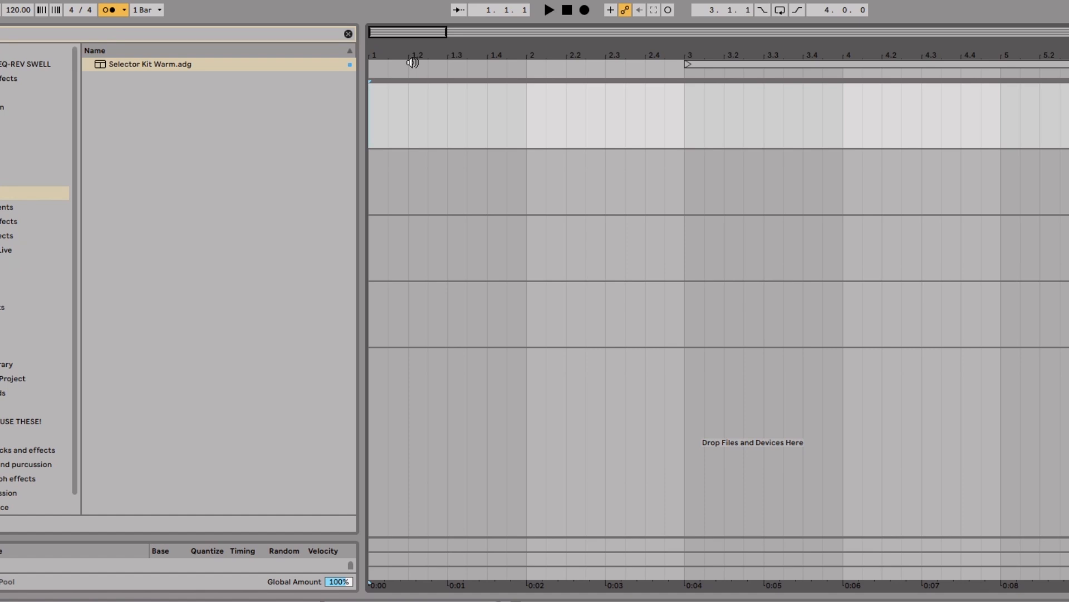
{"action": "key", "text": "space"}
{"action": "key", "text": "space"}
{"action": "left_click_drag", "start_coordinate": [524, 125], "coordinate": [374, 115]}
{"action": "right_click", "coordinate": [435, 102]}
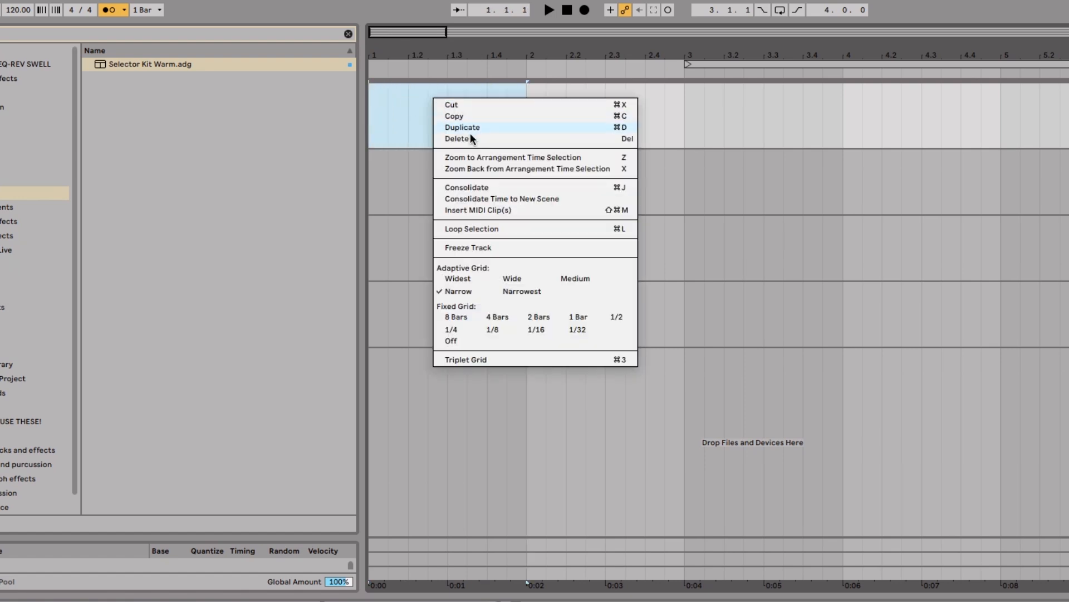
{"action": "left_click", "coordinate": [485, 212]}
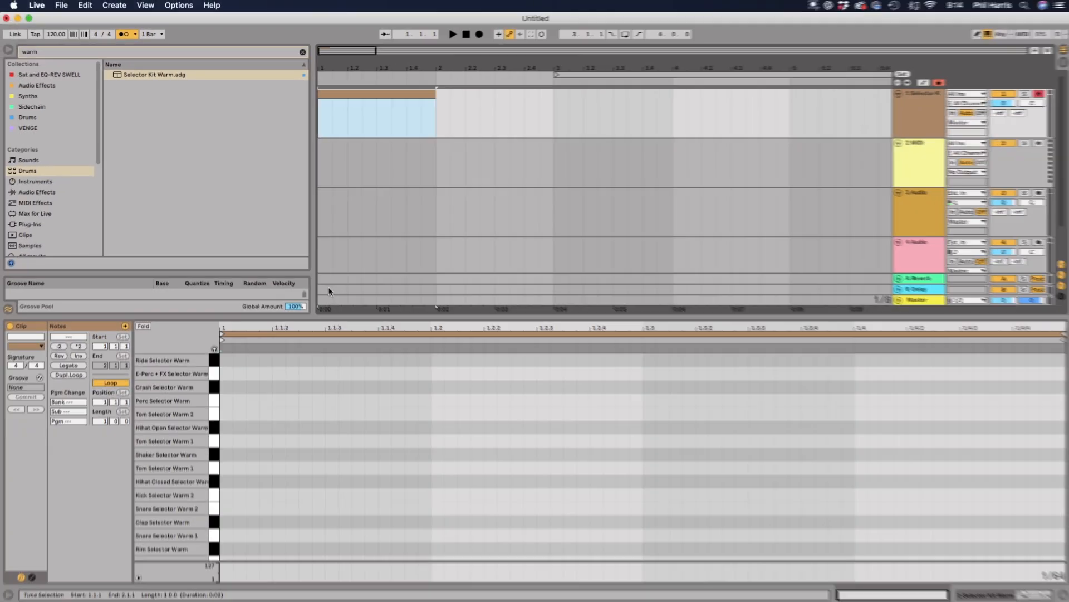
- Enlarge the note editor, turn on note preview and audition the kit's drum sounds, including Kick Selector Warm 2
{"action": "left_click_drag", "start_coordinate": [328, 314], "coordinate": [327, 246]}
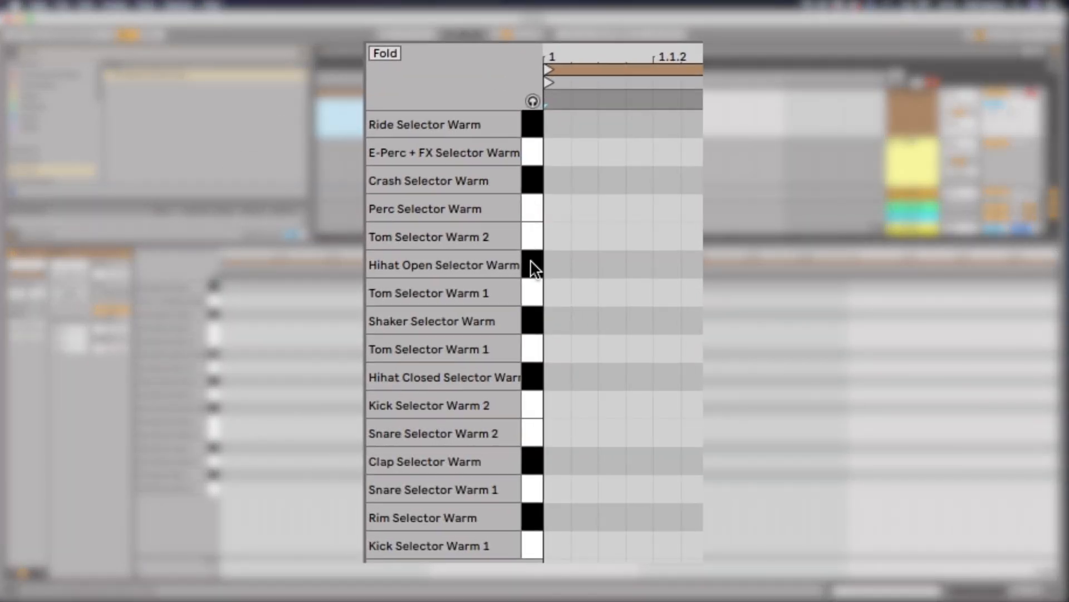
{"action": "left_click", "coordinate": [532, 101]}
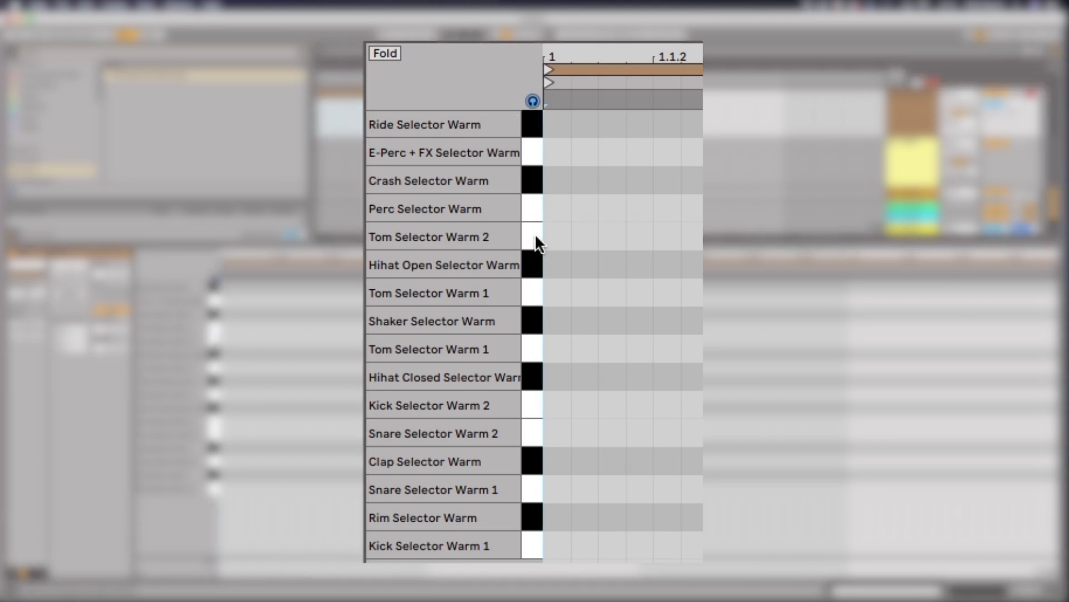
{"action": "left_click_drag", "start_coordinate": [535, 295], "coordinate": [533, 372]}
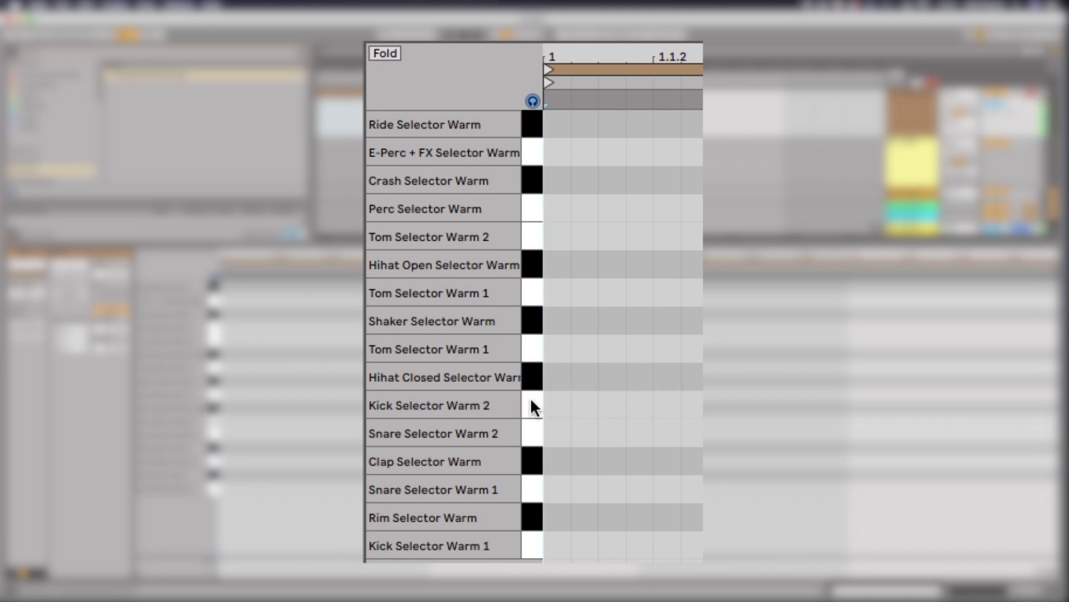
{"action": "left_click", "coordinate": [531, 400]}
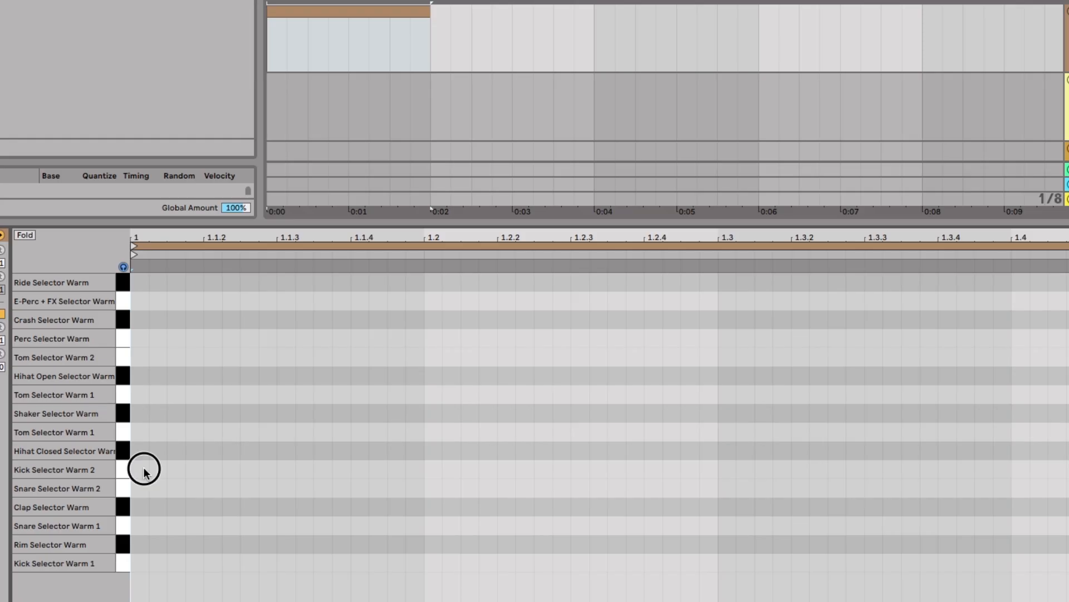
- Add Kick Selector Warm 2 notes on all four beats of the clip, at 1, 1.2, 1.3 and 1.4
{"action": "left_click", "coordinate": [143, 467]}
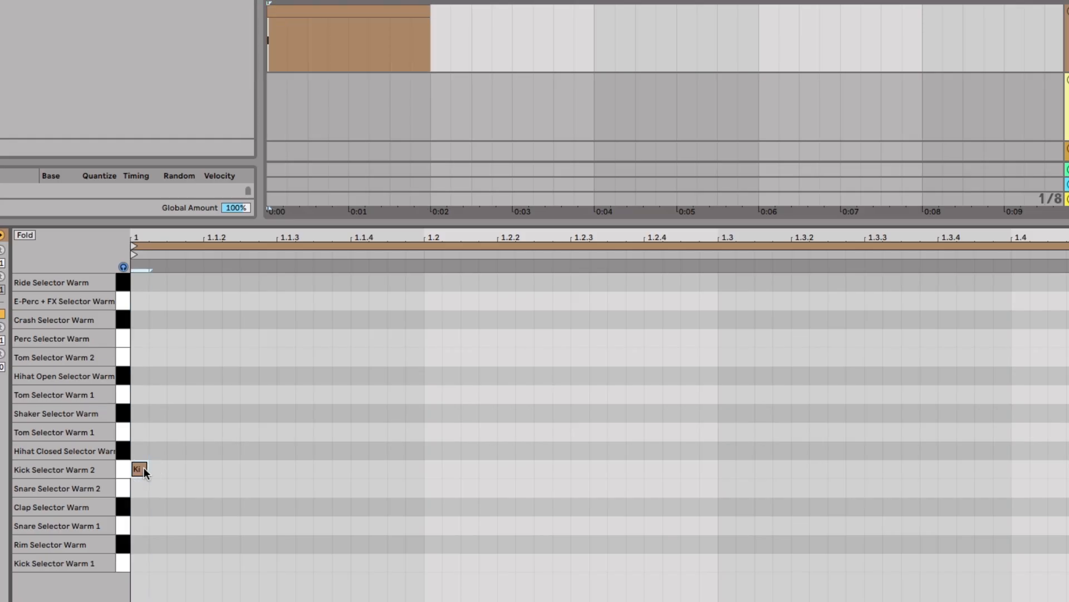
{"action": "double_click", "coordinate": [722, 469]}
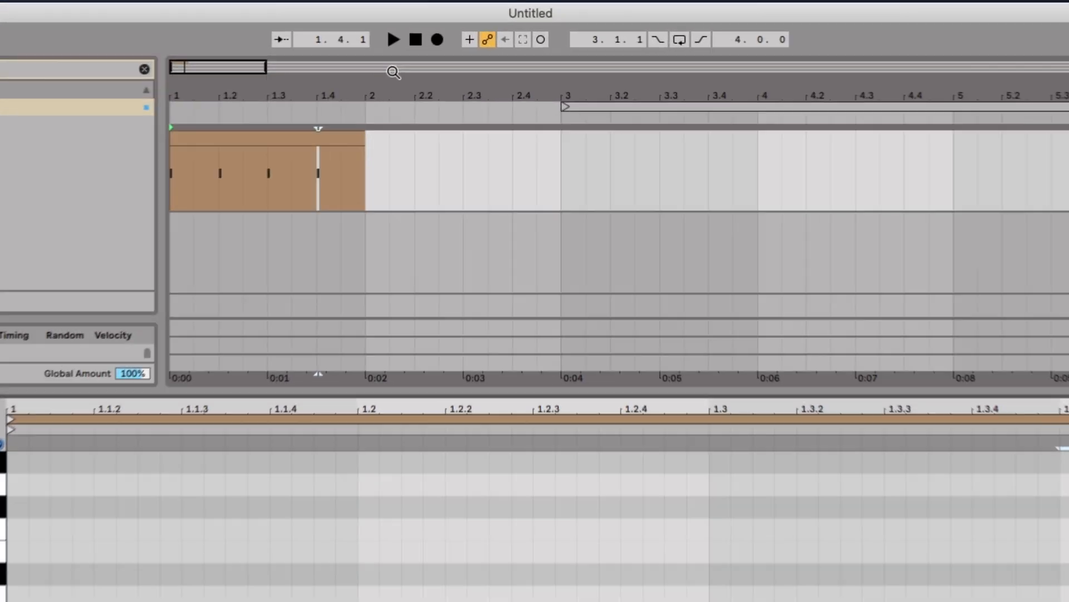
- Loop the one-bar drum clip and set the Kick Selector Warm 2 pad to sample 03
{"action": "left_click", "coordinate": [299, 136]}
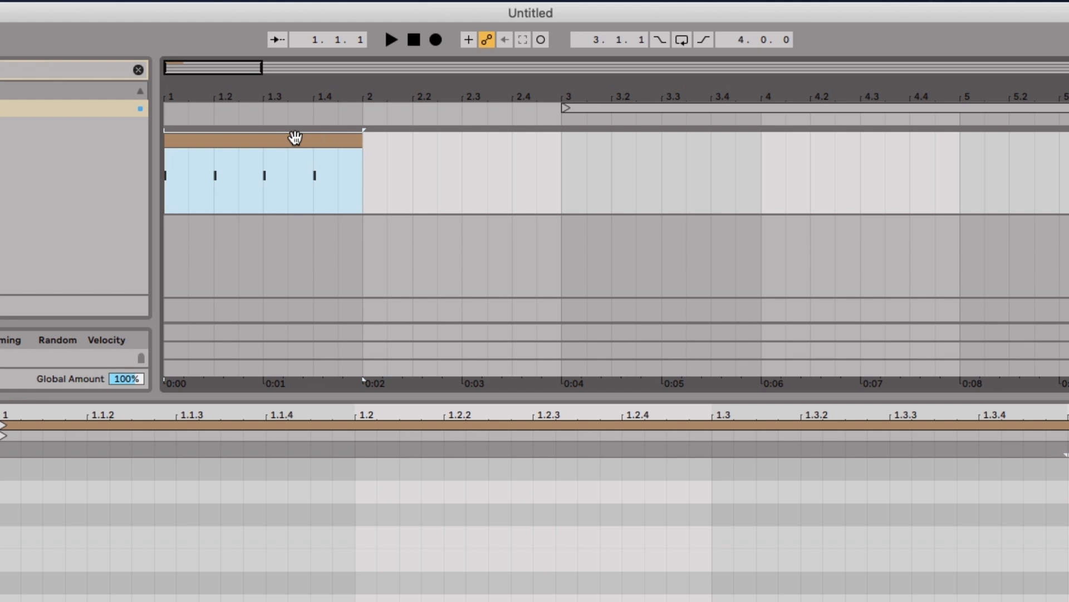
{"action": "key", "text": "super+l"}
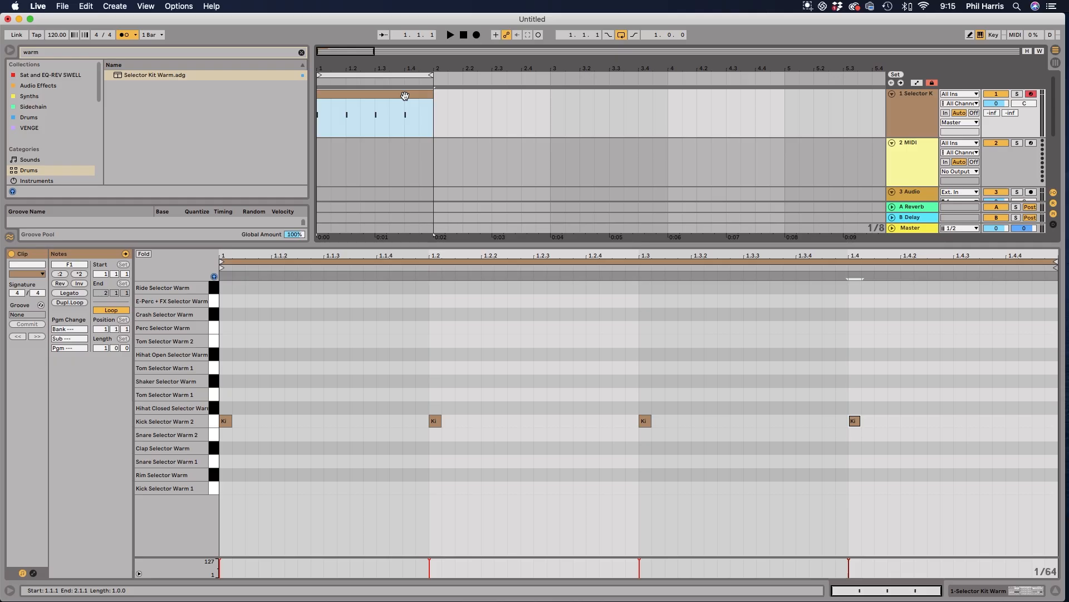
{"action": "key", "text": "space"}
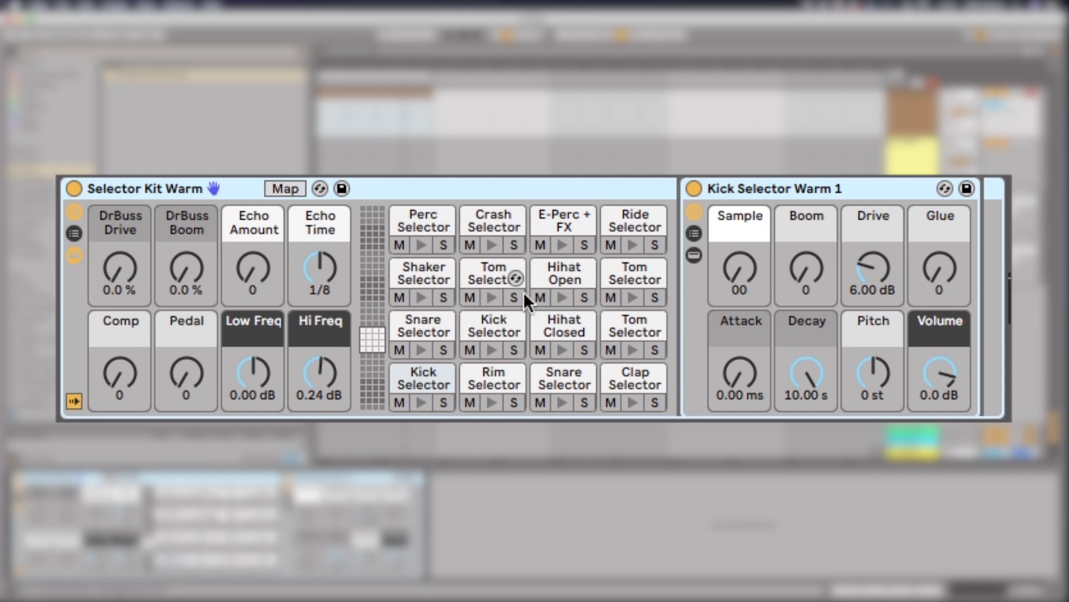
{"action": "left_click", "coordinate": [492, 328]}
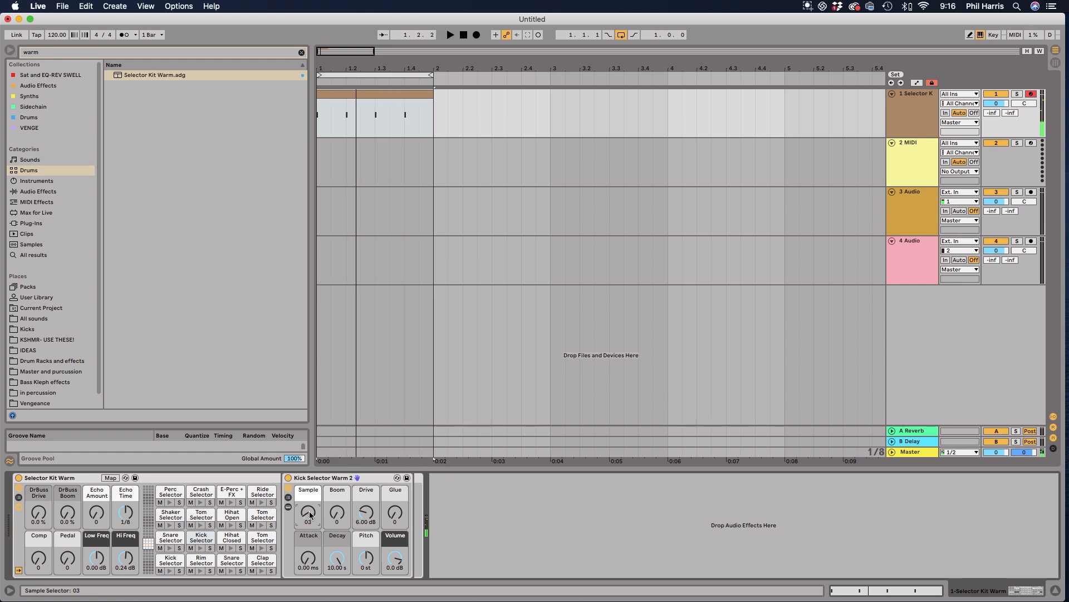
- Reopen the drum clip and add Clap Selector Warm notes on beats 1.2 and 1.4
{"action": "double_click", "coordinate": [376, 95]}
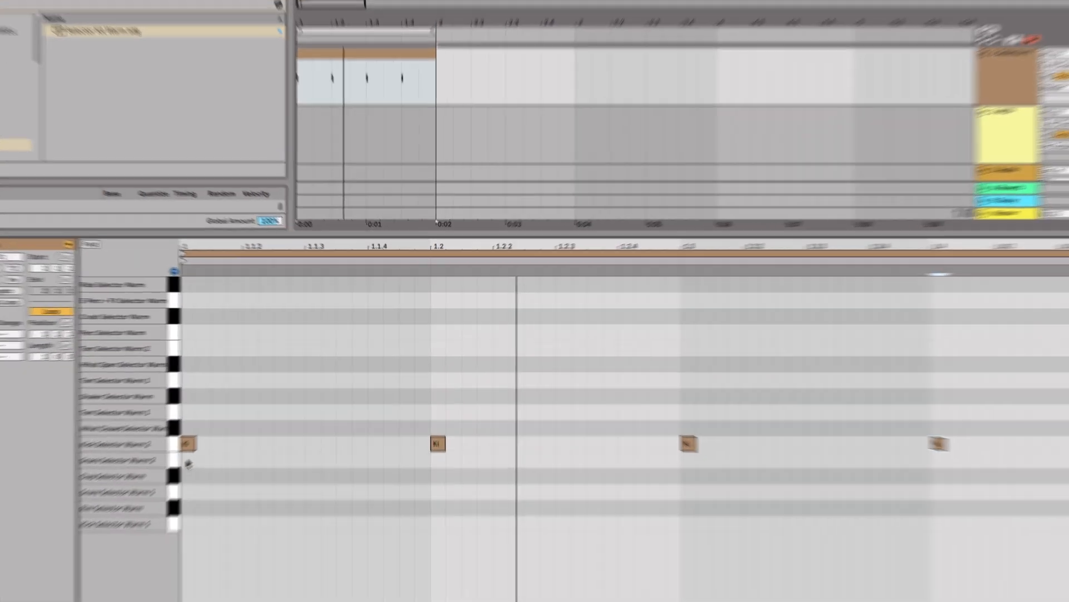
{"action": "key", "text": "space"}
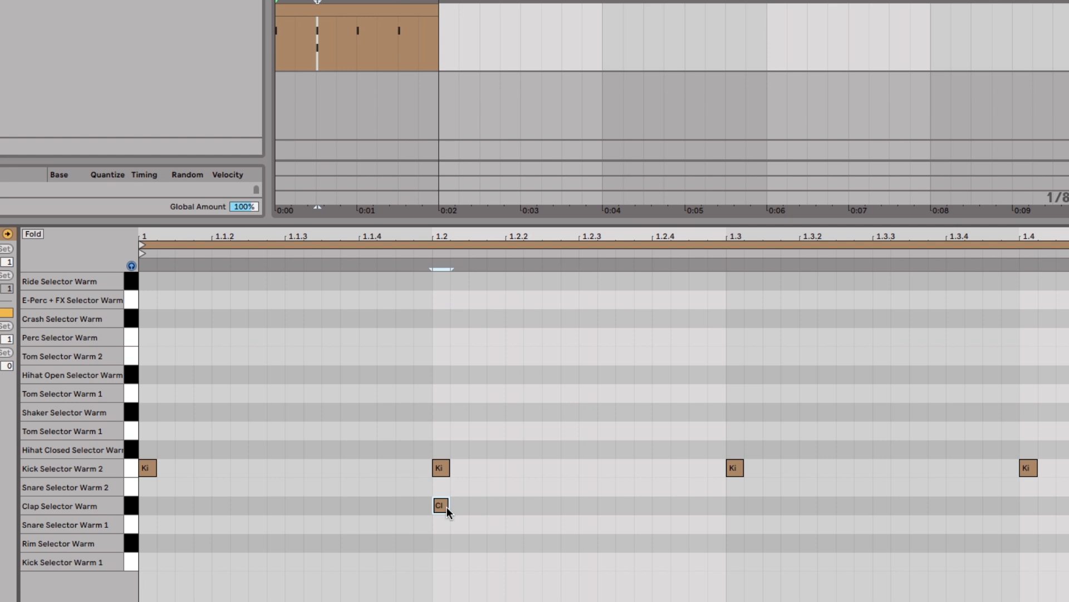
{"action": "double_click", "coordinate": [1028, 506]}
- Set the Clap Selector Warm pad to sample 04 while auditioning the loop
{"action": "key", "text": "space"}
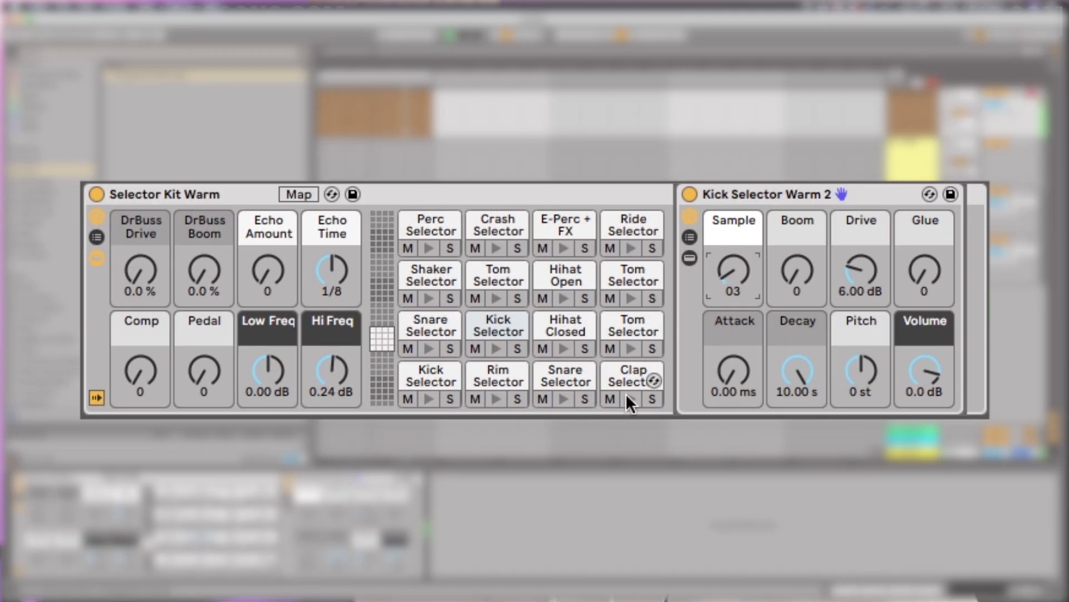
{"action": "left_click", "coordinate": [626, 378]}
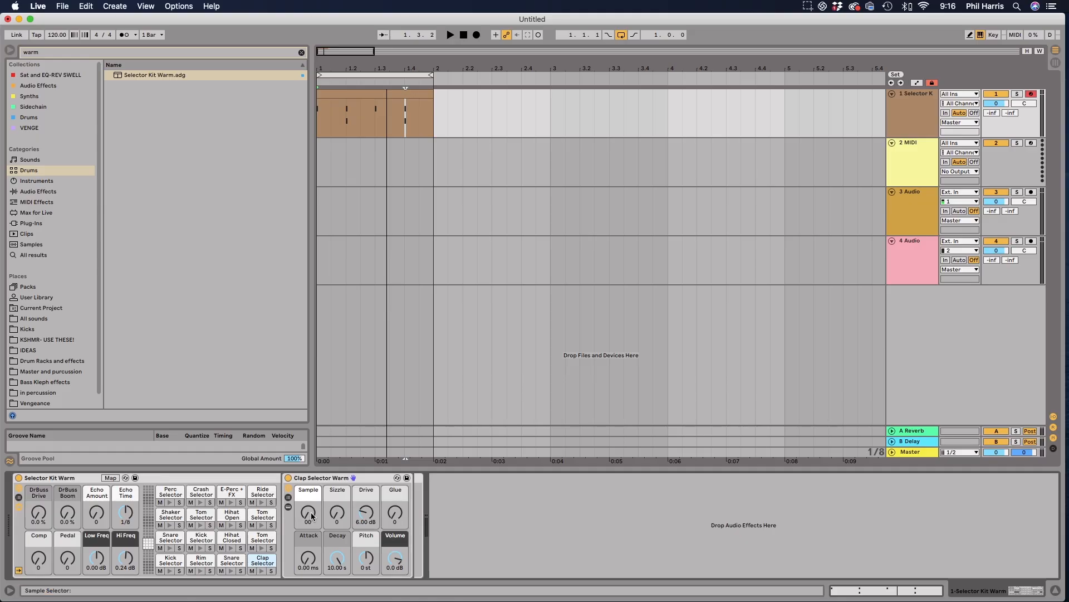
{"action": "key", "text": "space"}
{"action": "left_click_drag", "start_coordinate": [312, 516], "coordinate": [311, 504]}
{"action": "key", "text": "space"}
- Add Hihat Open Selector Warm notes on the clip's offbeats at 1.1.3, 1.2.3, 1.3.3 and 1.4.3
{"action": "double_click", "coordinate": [343, 92]}
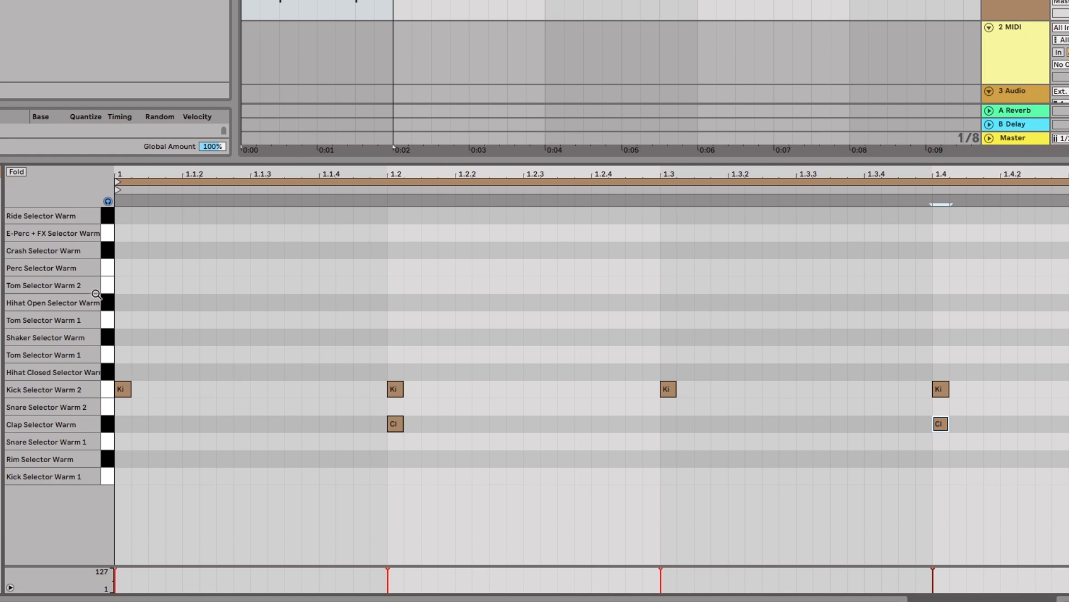
{"action": "left_click", "coordinate": [106, 305]}
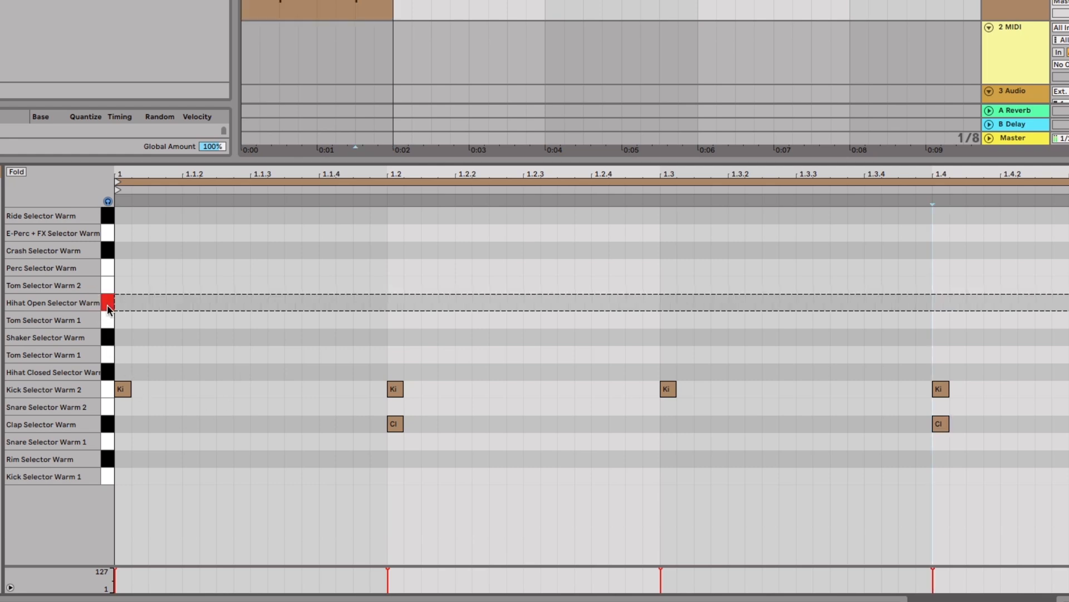
{"action": "double_click", "coordinate": [259, 302]}
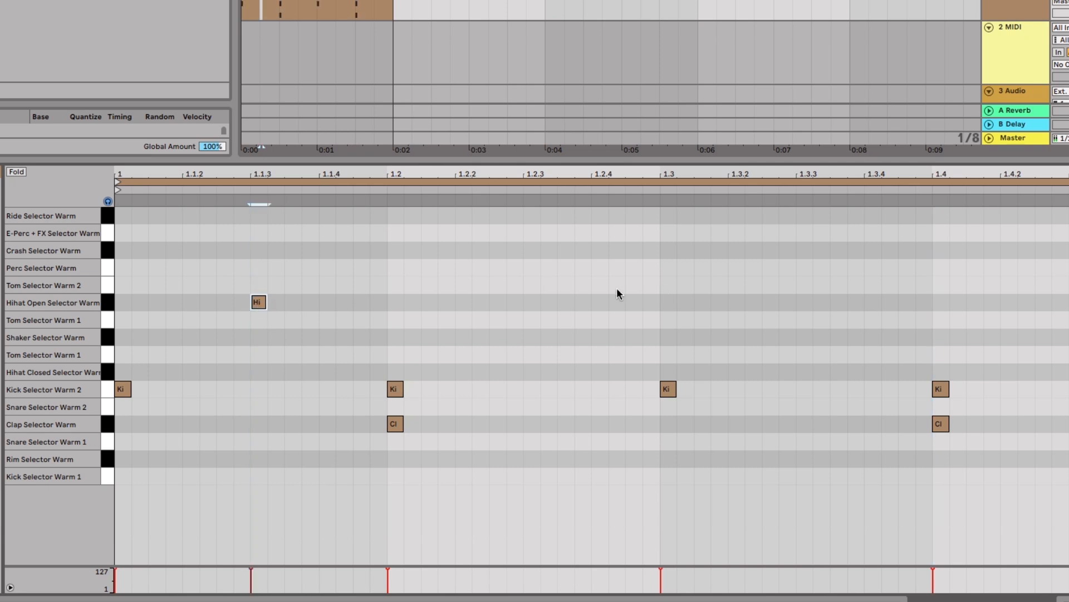
{"action": "double_click", "coordinate": [536, 302]}
{"action": "double_click", "coordinate": [804, 301]}
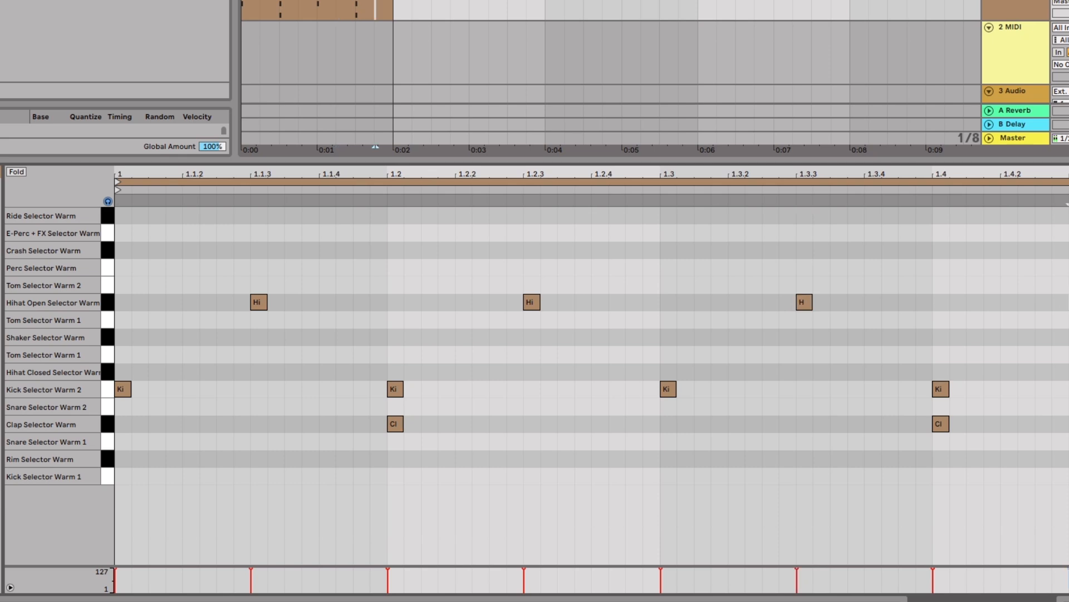
- Play the loop and set the Hihat Open Selector Warm pad to sample 05
{"action": "key", "text": "space"}
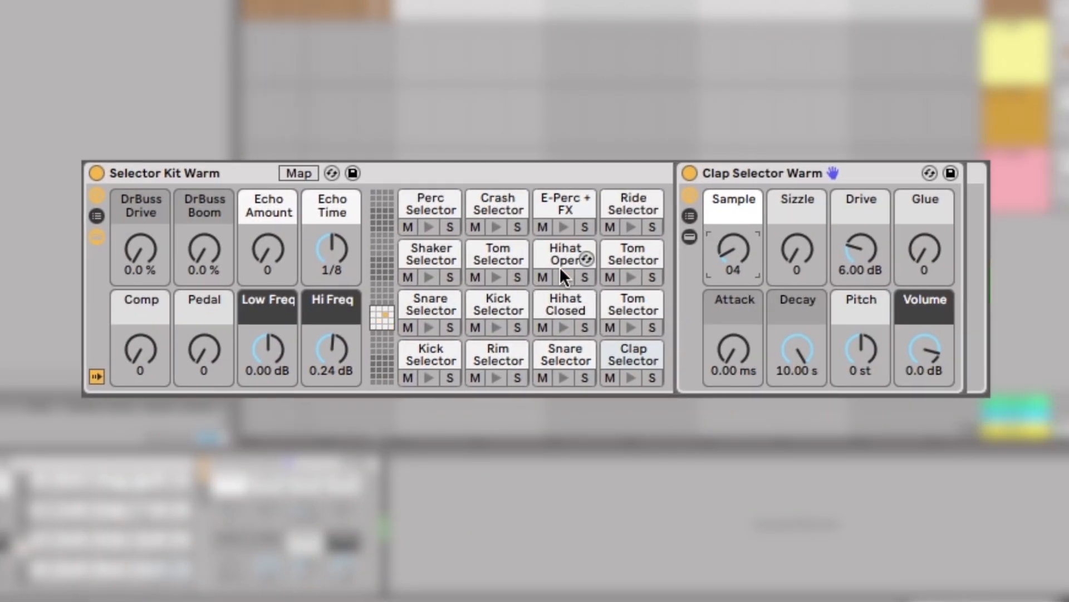
{"action": "left_click", "coordinate": [564, 247]}
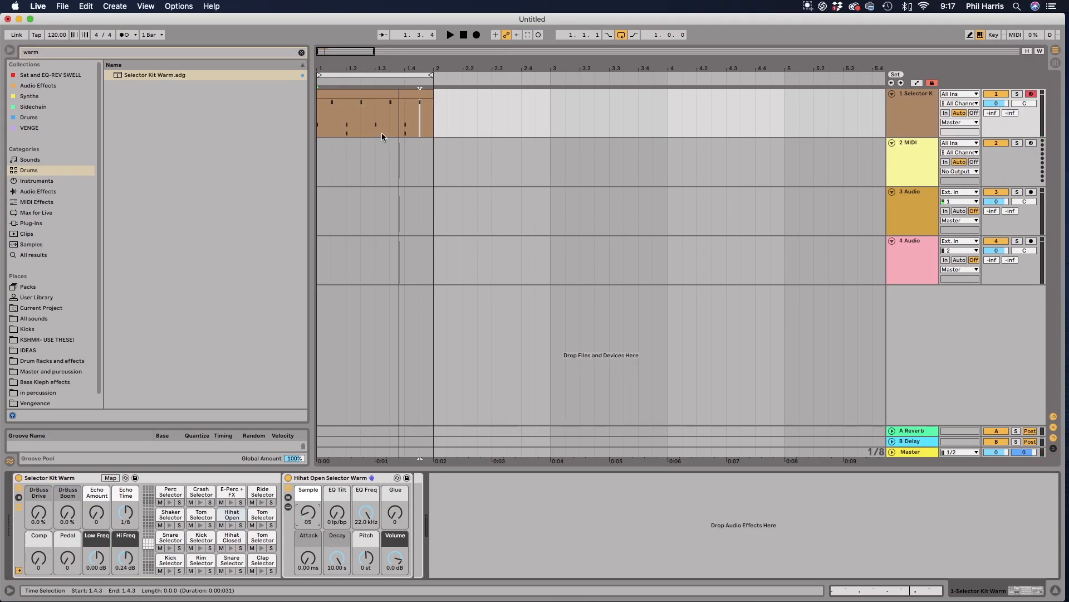
- Raise the volume of the Kick Selector Warm 2 pad in the drum rack
{"action": "left_click", "coordinate": [901, 109]}
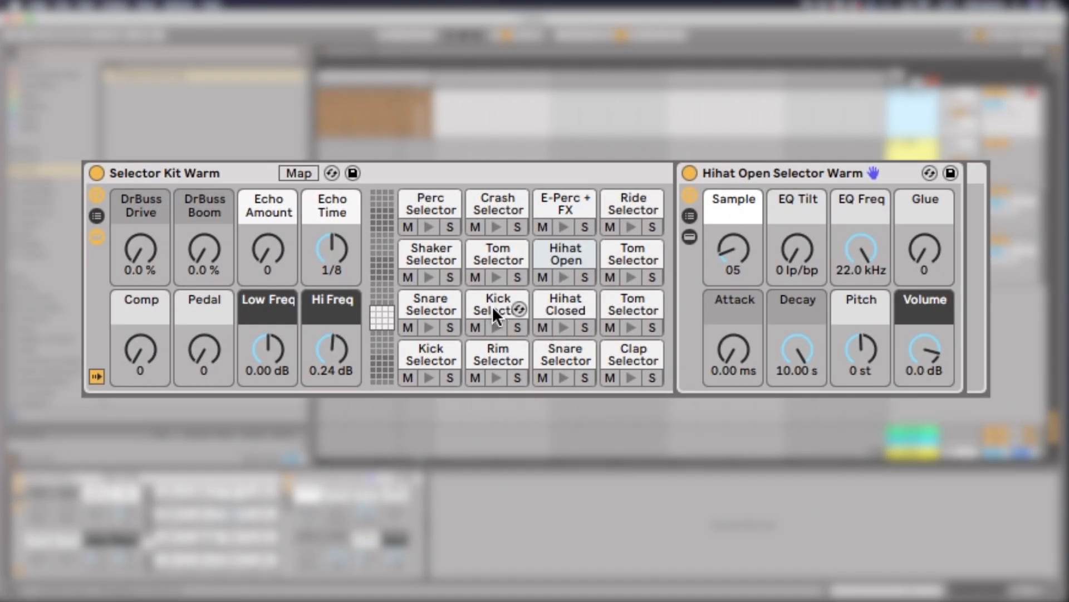
{"action": "left_click", "coordinate": [199, 537]}
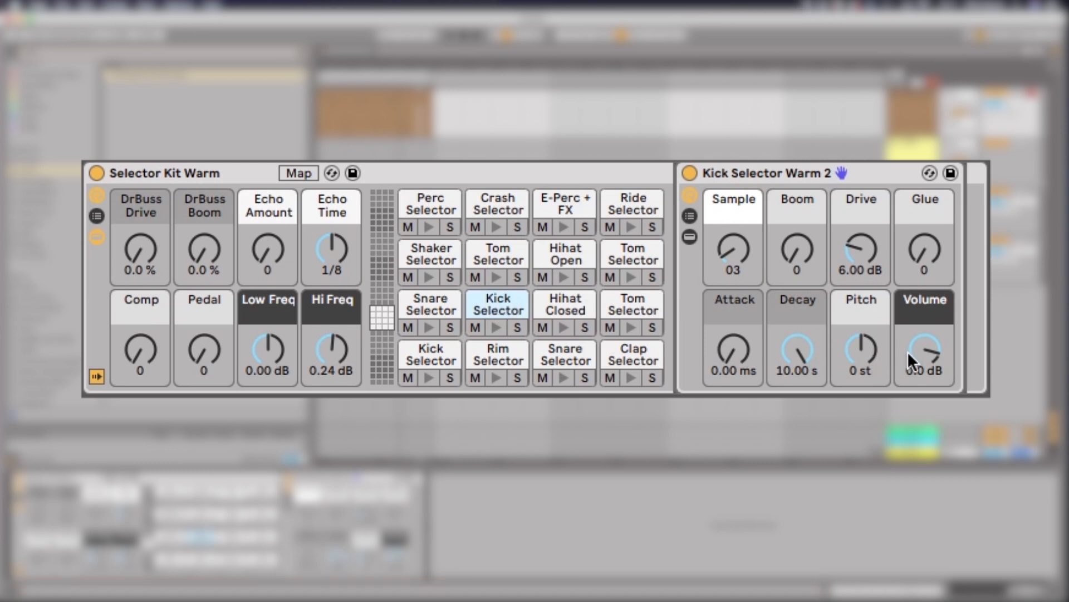
{"action": "left_click_drag", "start_coordinate": [911, 350], "coordinate": [911, 343]}
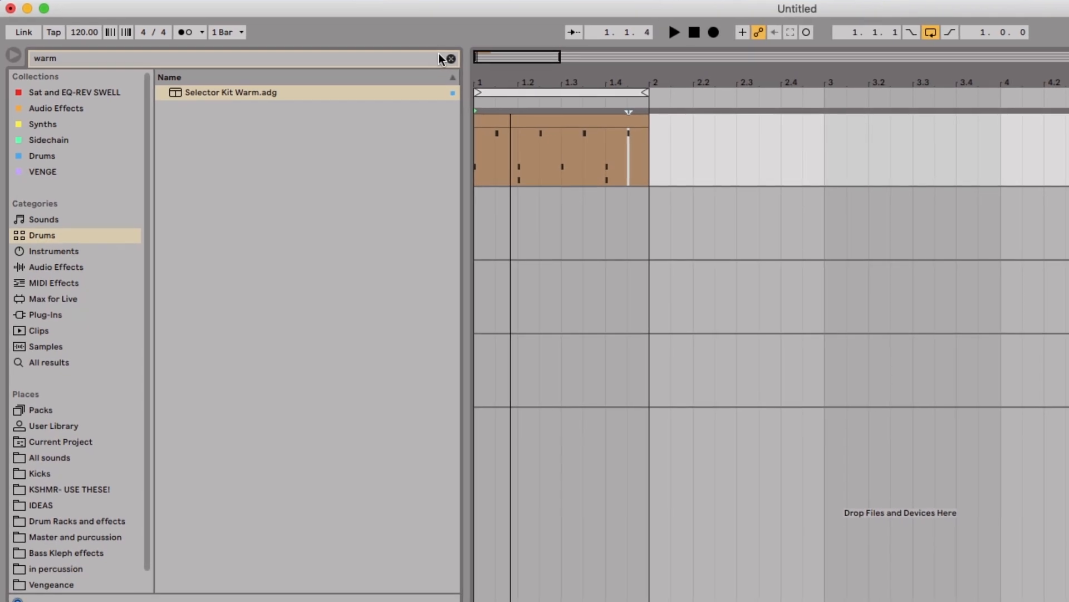
- Clear the previous browser search and search the Instruments category for bass
{"action": "left_click", "coordinate": [451, 58]}
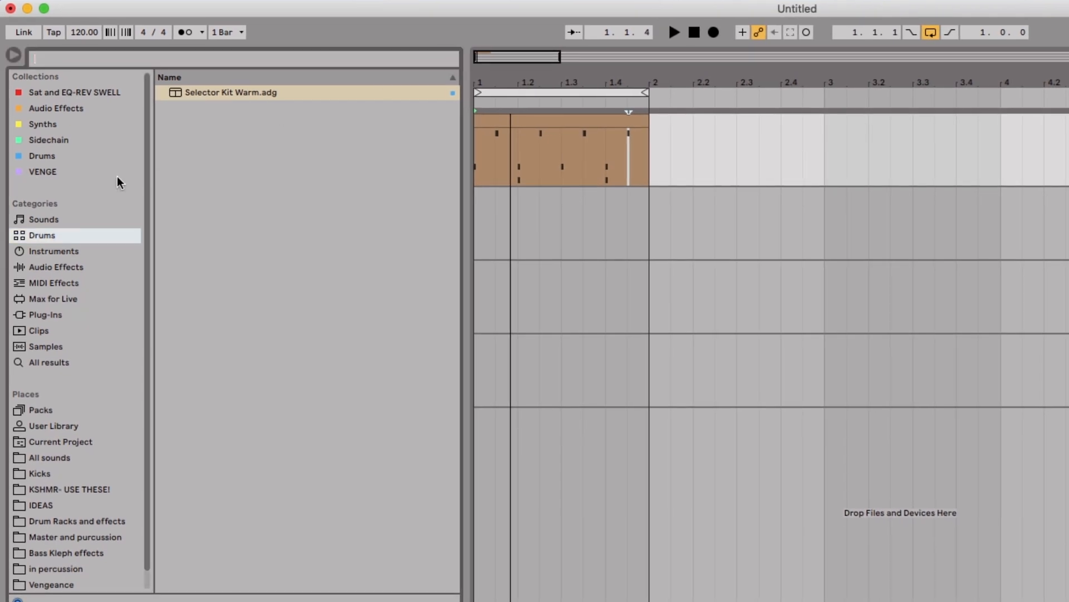
{"action": "left_click", "coordinate": [48, 251]}
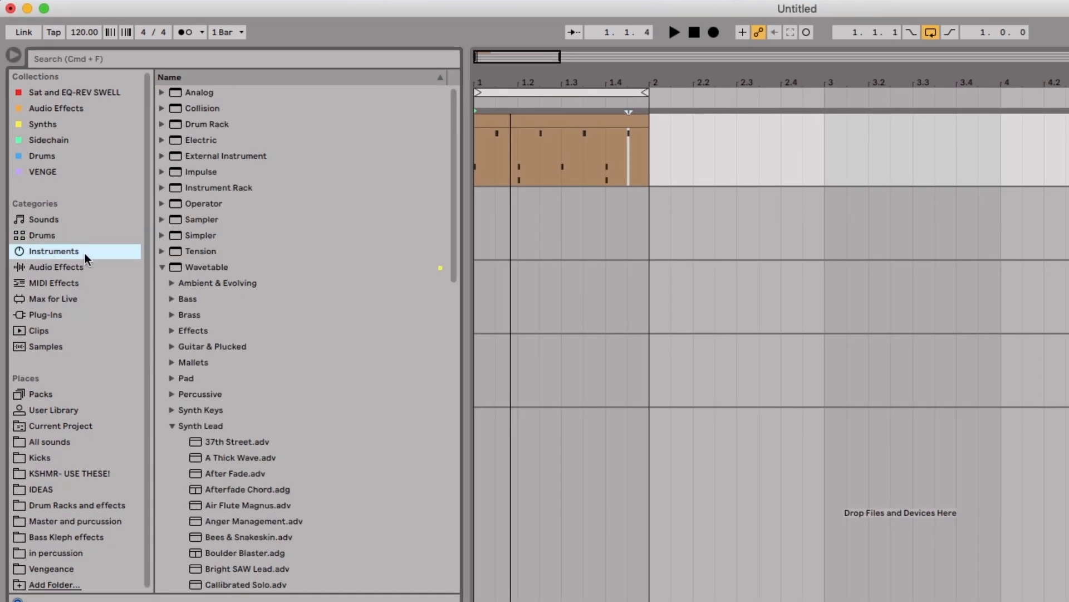
{"action": "left_click", "coordinate": [99, 59]}
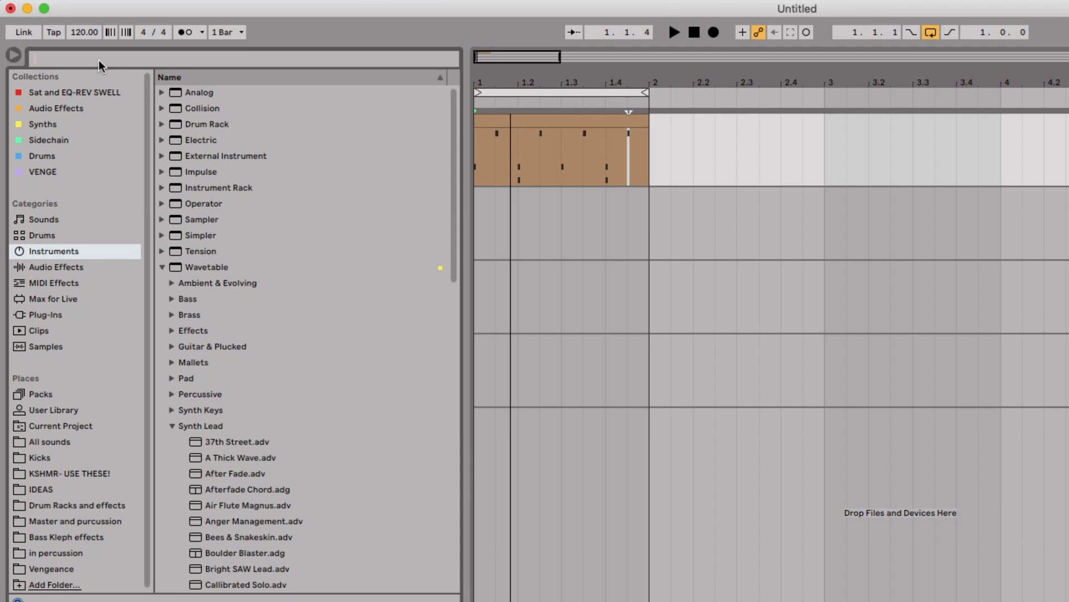
{"action": "type", "text": "bass"}
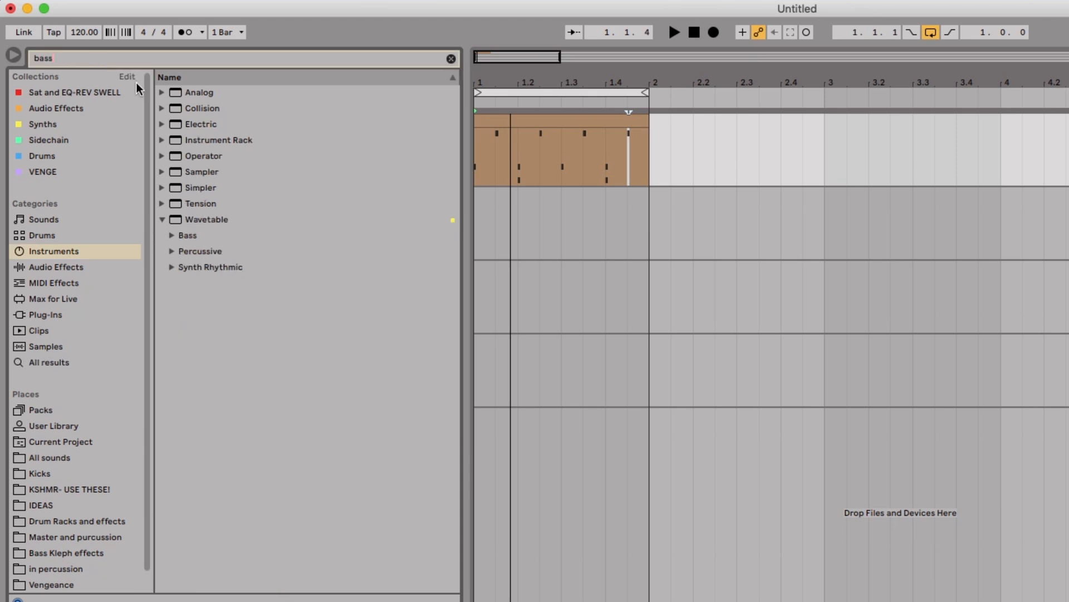
- Expand the Bass presets of the Analog instrument and preview Bass Floor Bounce.adg
{"action": "left_click", "coordinate": [163, 93]}
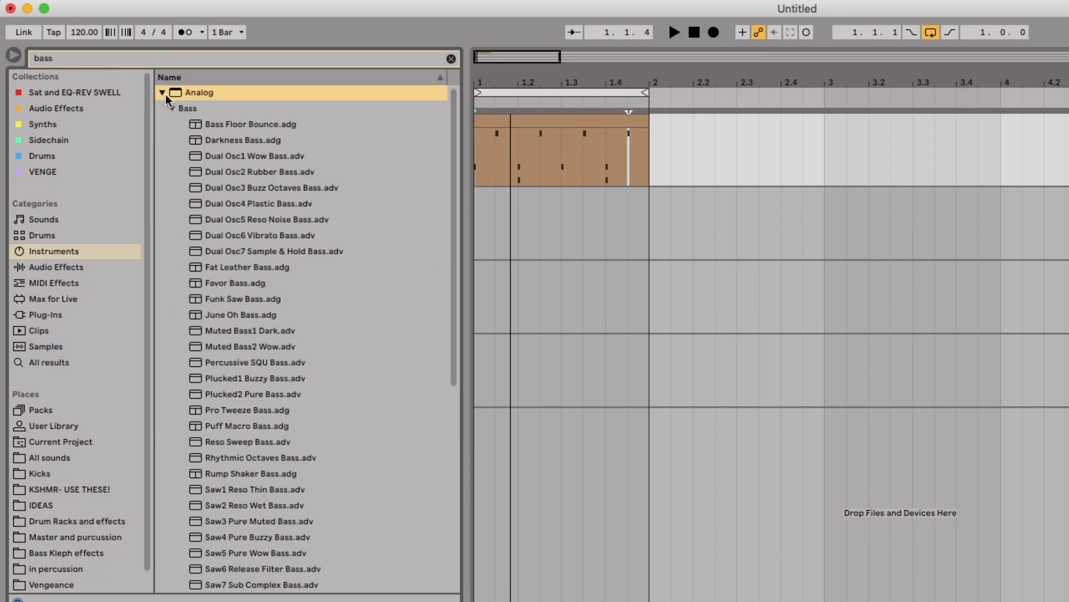
{"action": "left_click", "coordinate": [162, 92]}
{"action": "left_click", "coordinate": [162, 91]}
{"action": "left_click", "coordinate": [171, 107]}
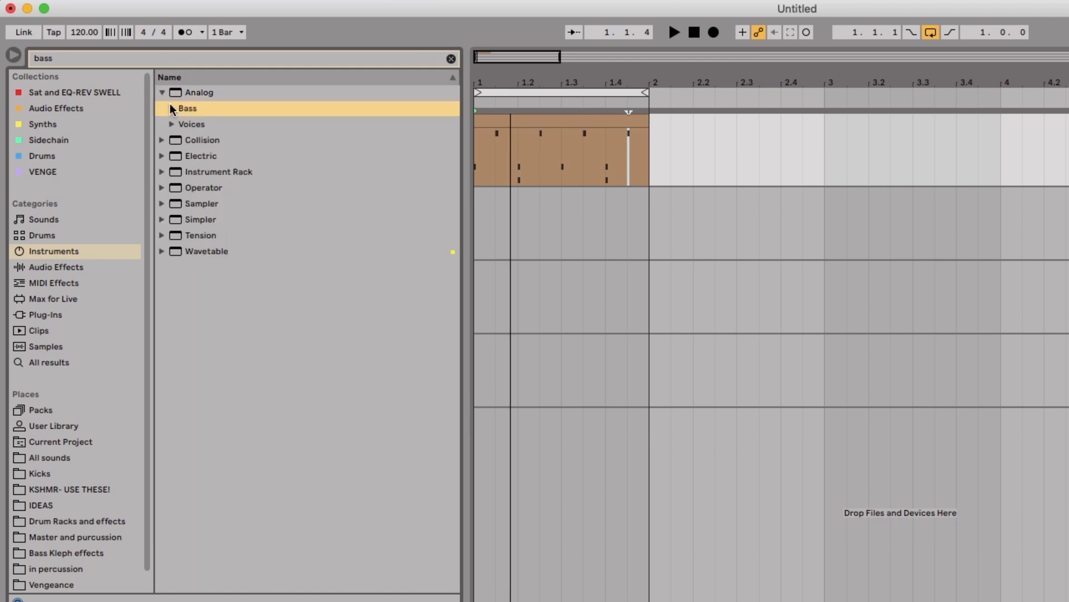
{"action": "left_click", "coordinate": [169, 109]}
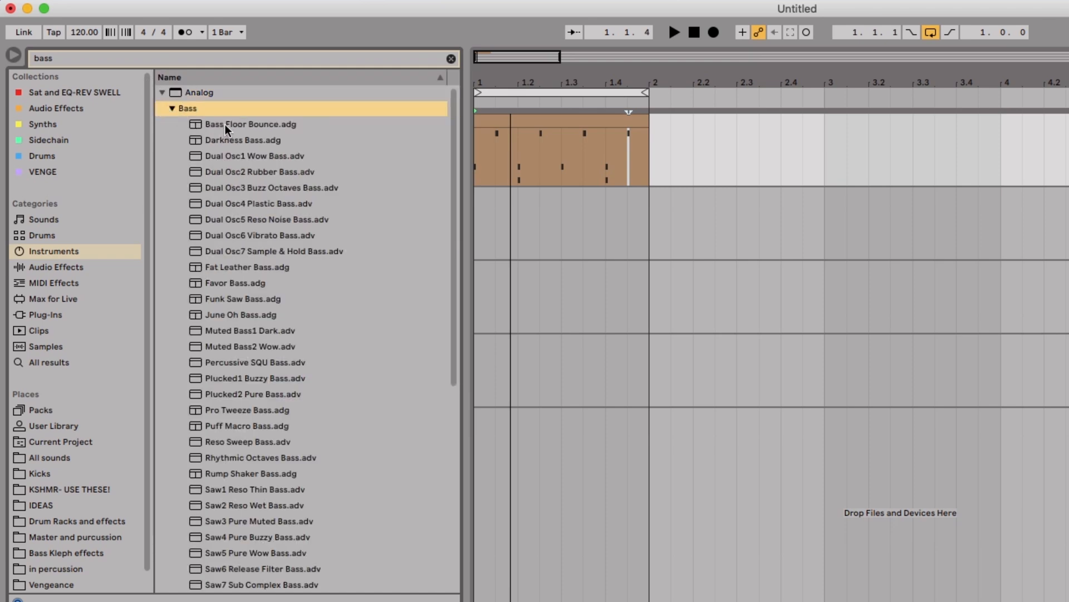
{"action": "left_click", "coordinate": [225, 125]}
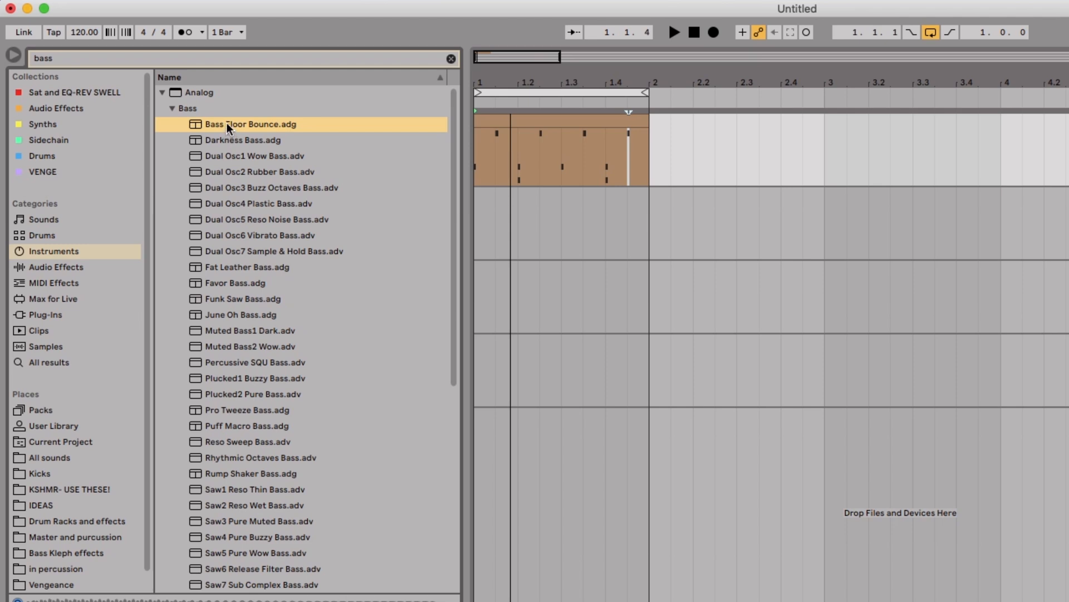
- Load Bass Floor Bounce.adg onto a new unfolded track and delete the empty MIDI track and both empty audio tracks
{"action": "left_click_drag", "start_coordinate": [225, 122], "coordinate": [821, 517]}
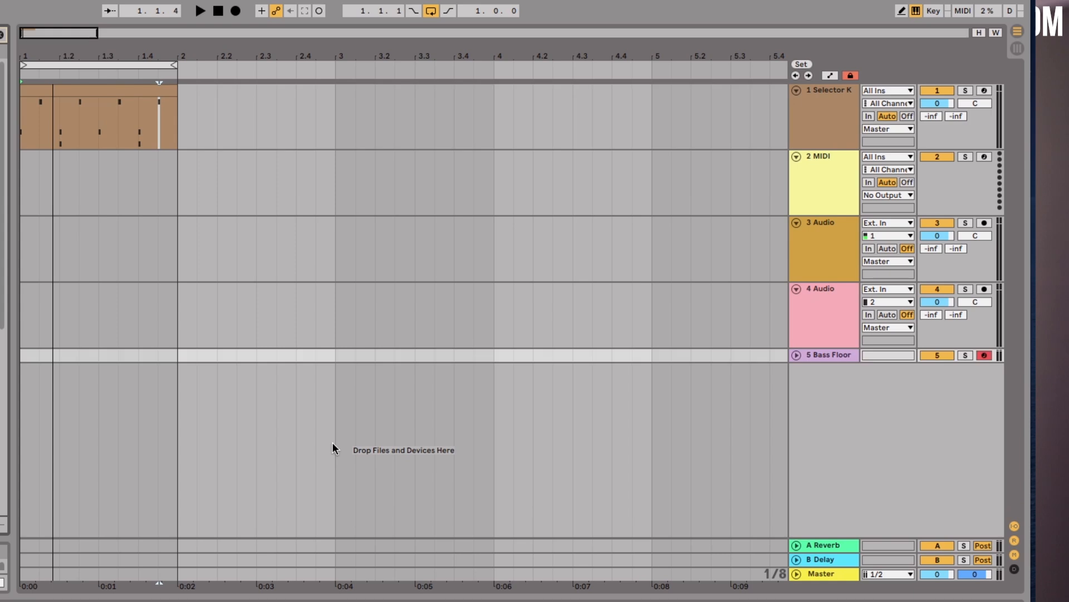
{"action": "left_click", "coordinate": [797, 355]}
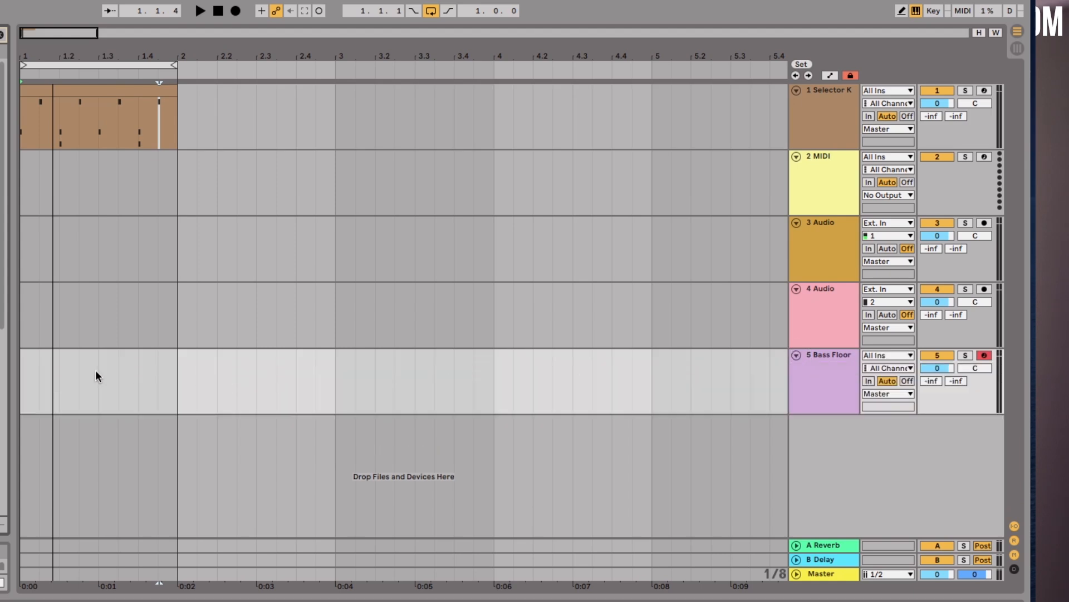
{"action": "left_click", "coordinate": [815, 185]}
{"action": "key", "text": "Delete"}
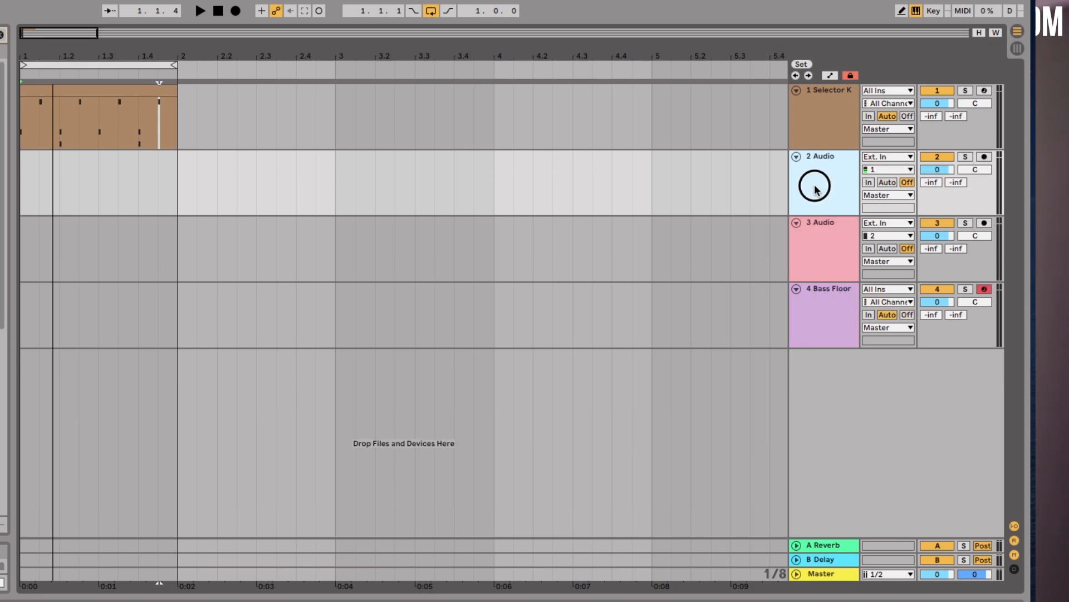
{"action": "key", "text": "Delete"}
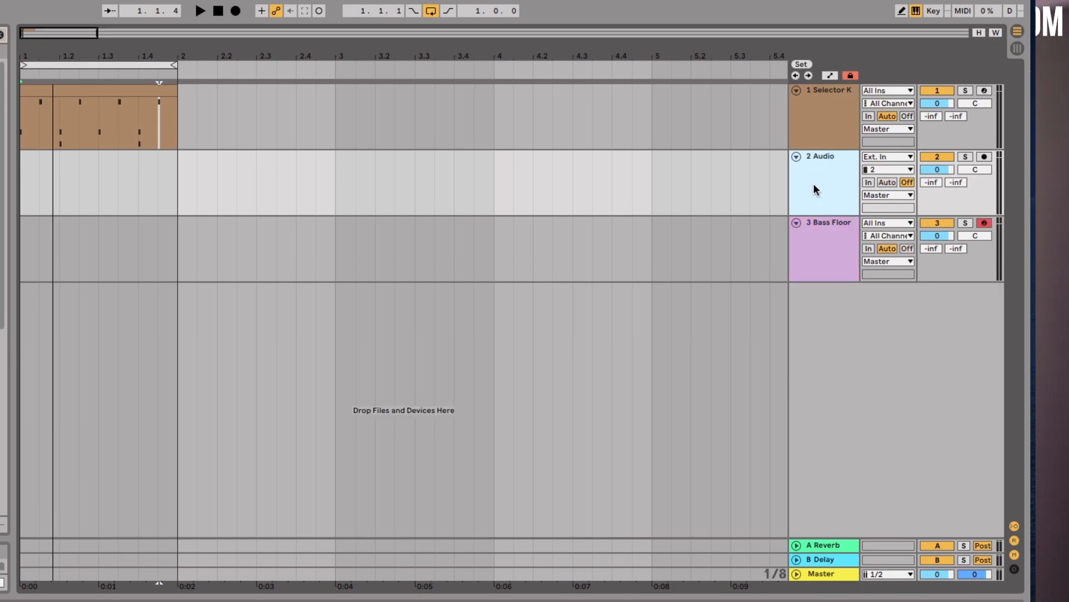
{"action": "key", "text": "Delete"}
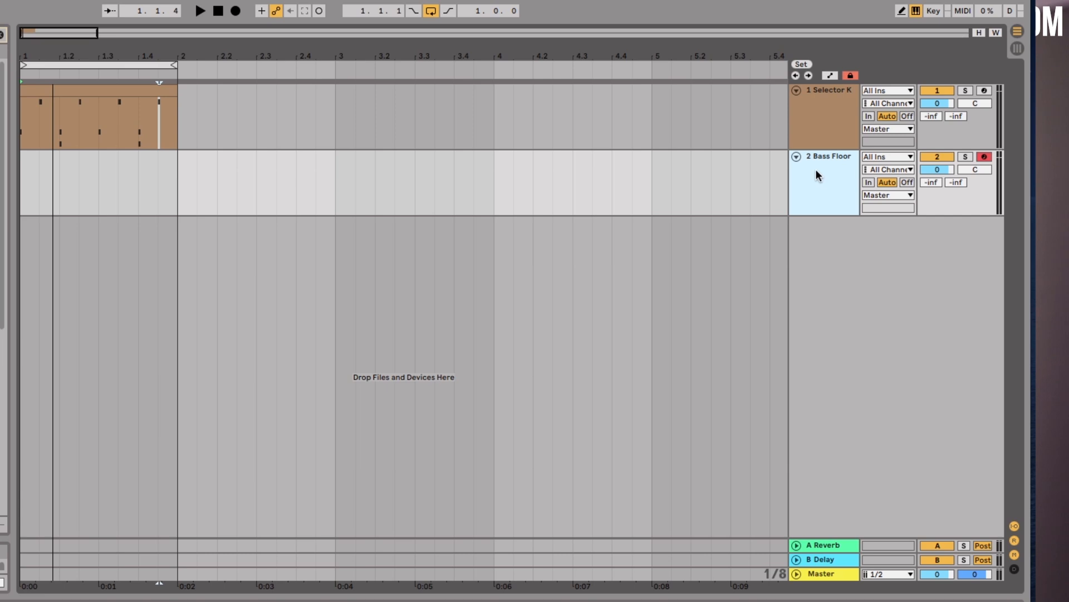
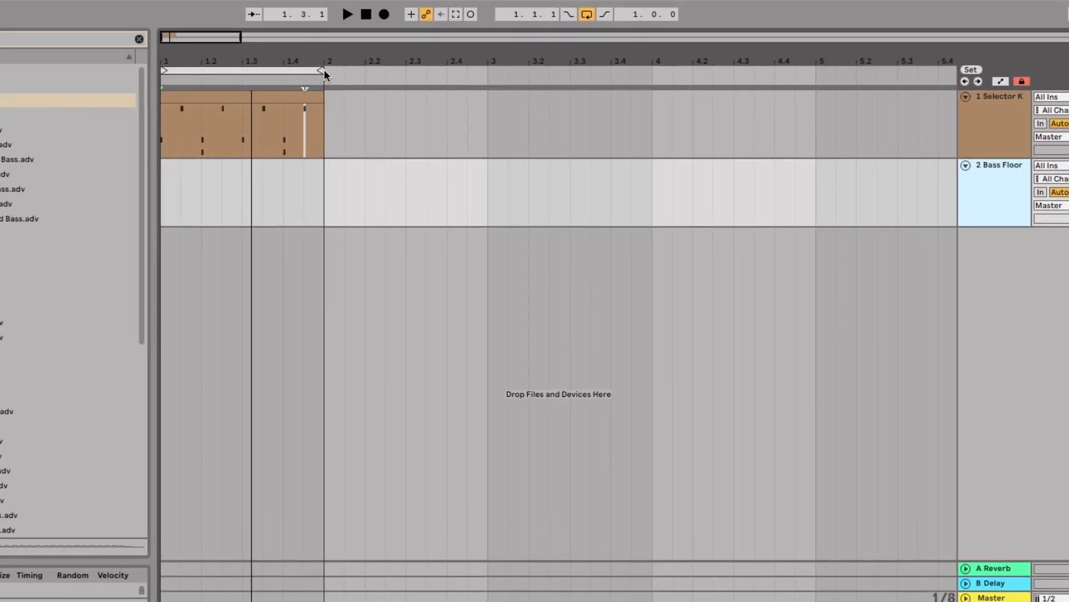
- Lengthen the arrangement loop to four bars and extend the drum clip to repeat until bar 5
{"action": "left_click", "coordinate": [321, 70]}
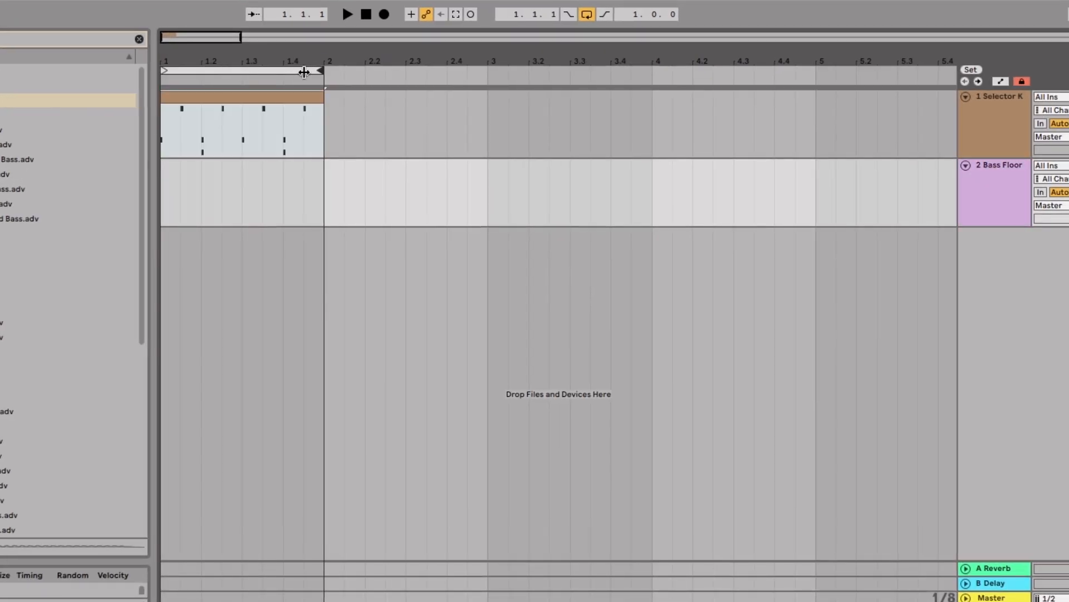
{"action": "left_click_drag", "start_coordinate": [320, 70], "coordinate": [811, 62]}
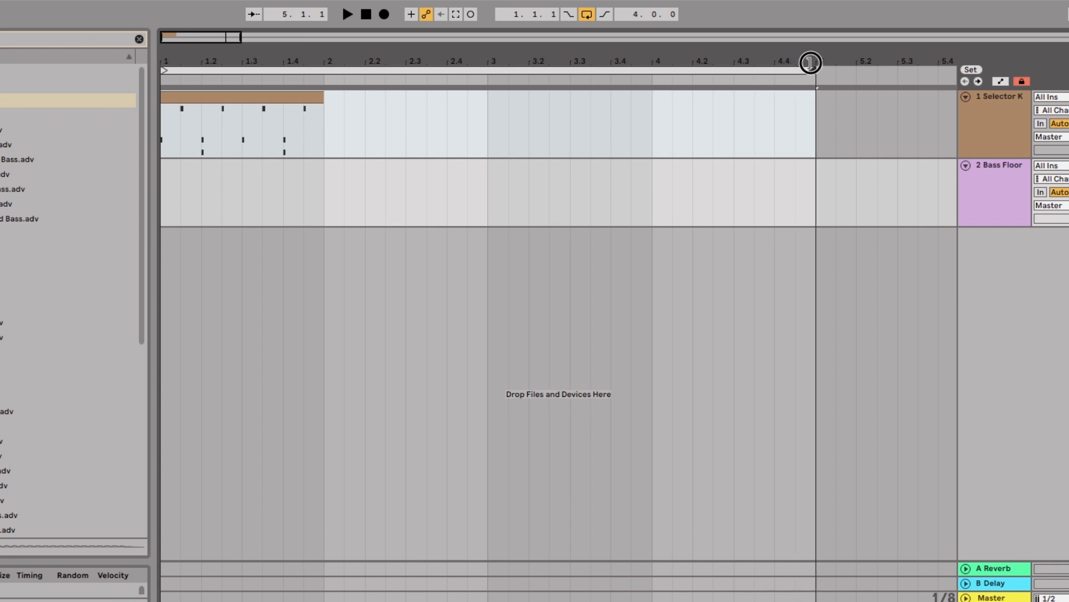
{"action": "left_click_drag", "start_coordinate": [320, 95], "coordinate": [819, 105]}
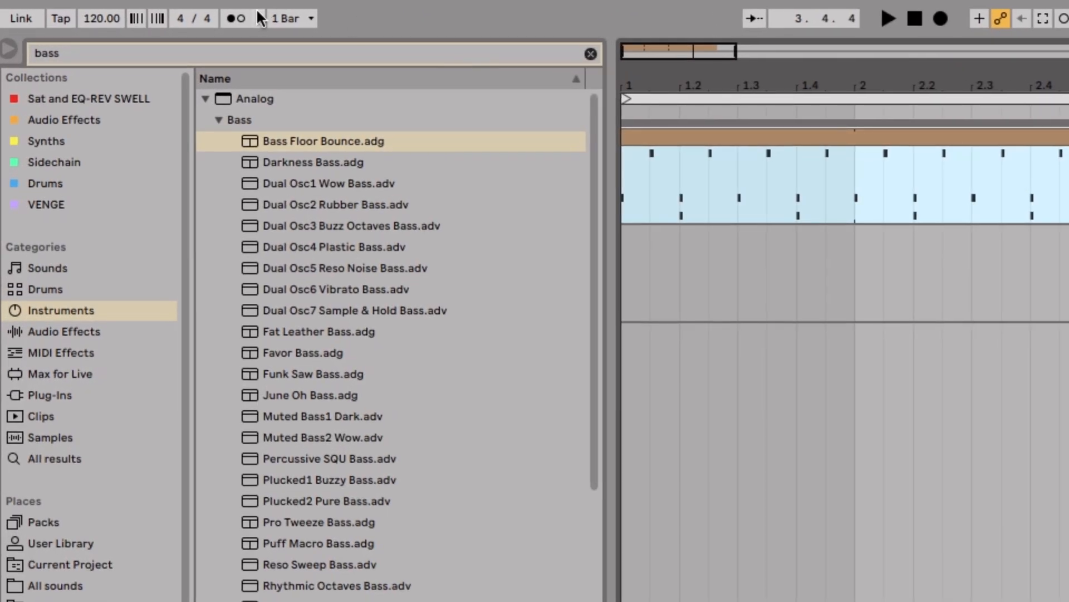
- Check the metronome settings, record a four-bar bass line on the Bass Floor track from bar 1, and play it back
{"action": "left_click", "coordinate": [258, 18]}
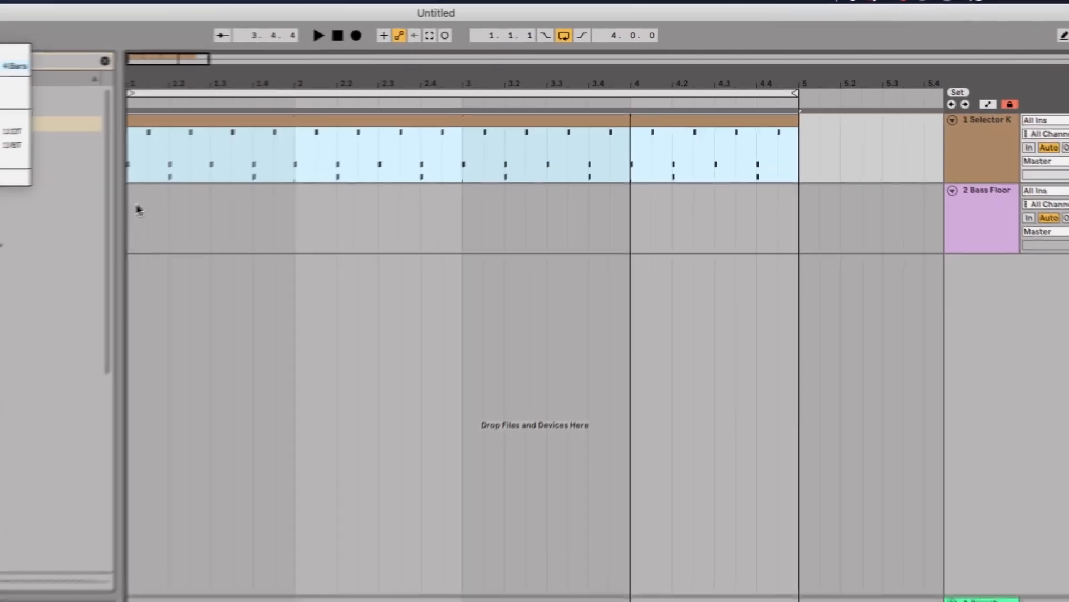
{"action": "left_click", "coordinate": [102, 218]}
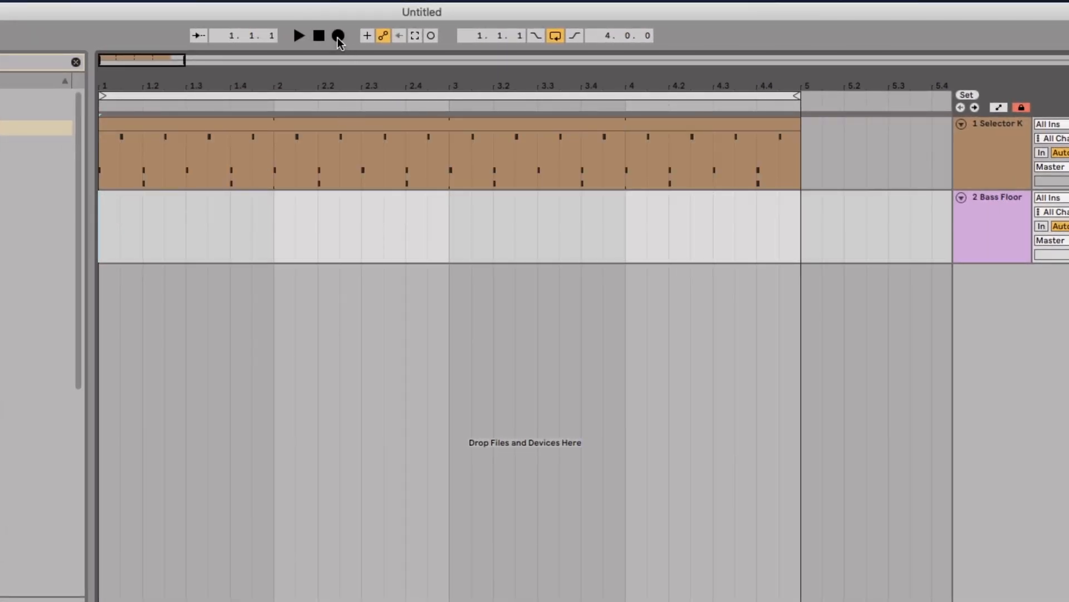
{"action": "left_click", "coordinate": [338, 36]}
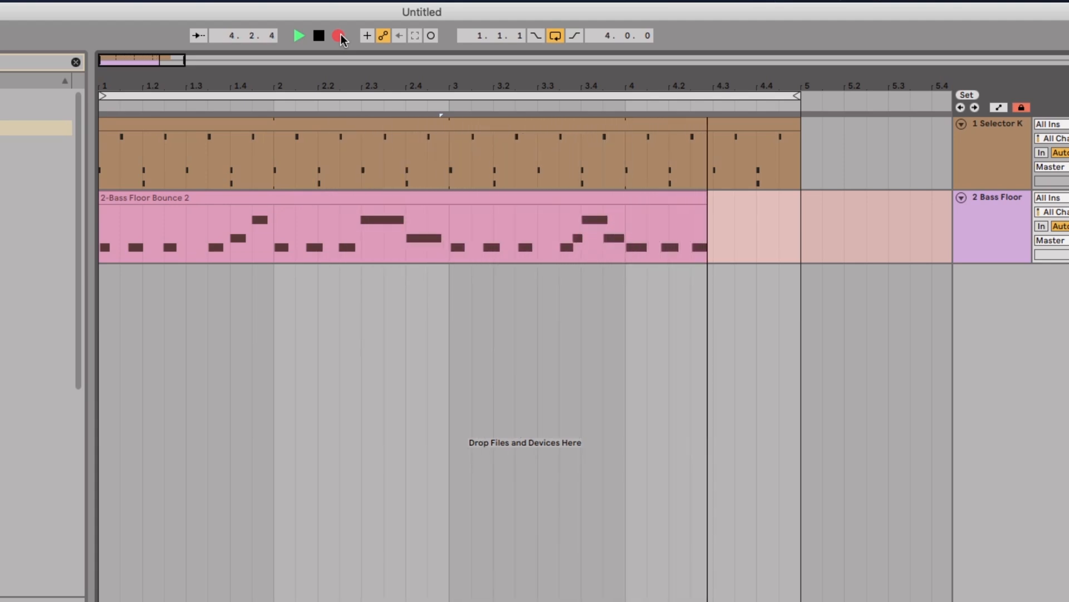
{"action": "left_click", "coordinate": [339, 36]}
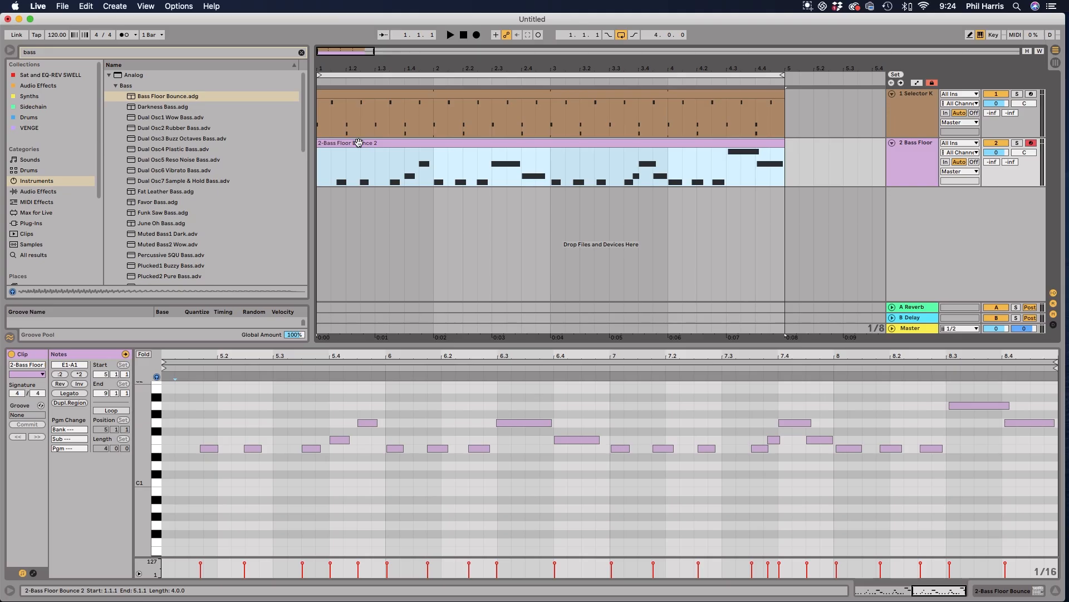
{"action": "key", "text": "space"}
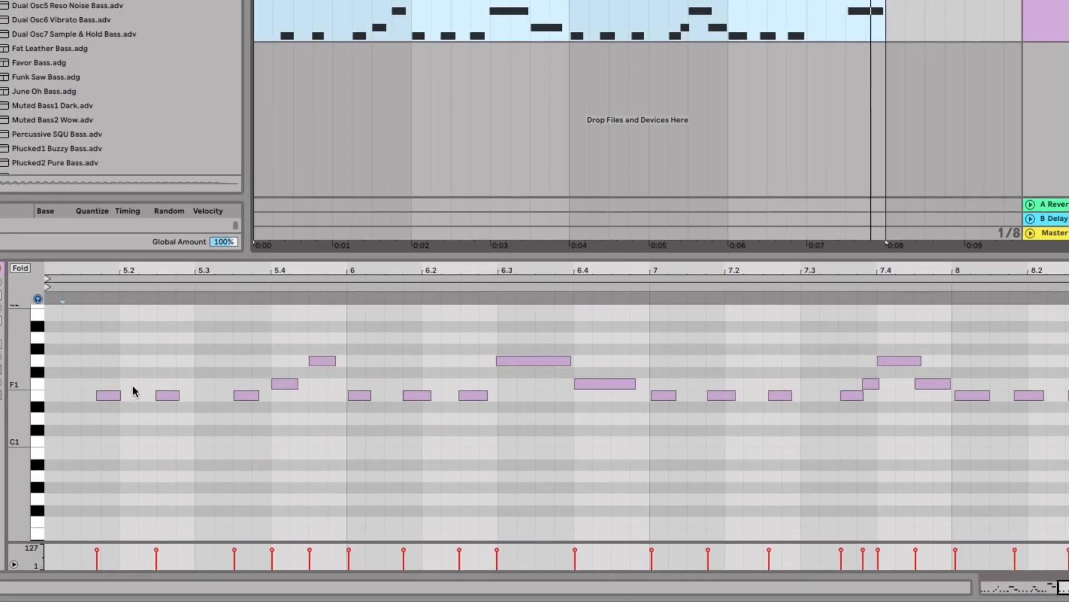
- Add a short E1 note at the very start of the recorded bass clip
{"action": "double_click", "coordinate": [61, 397]}
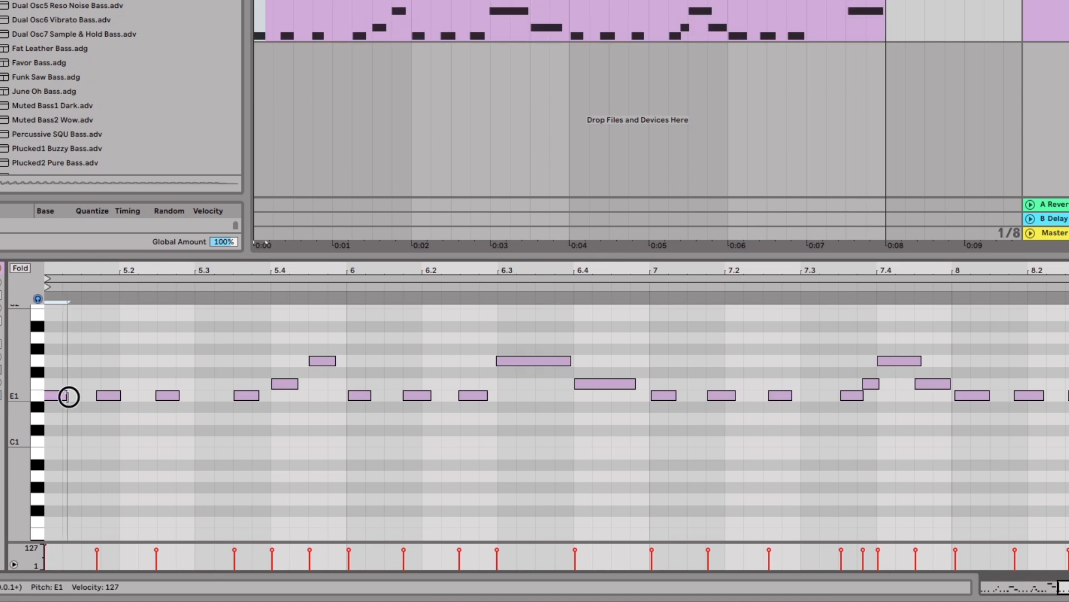
{"action": "scroll", "coordinate": [71, 397], "scroll_direction": "left", "scroll_amount": 1}
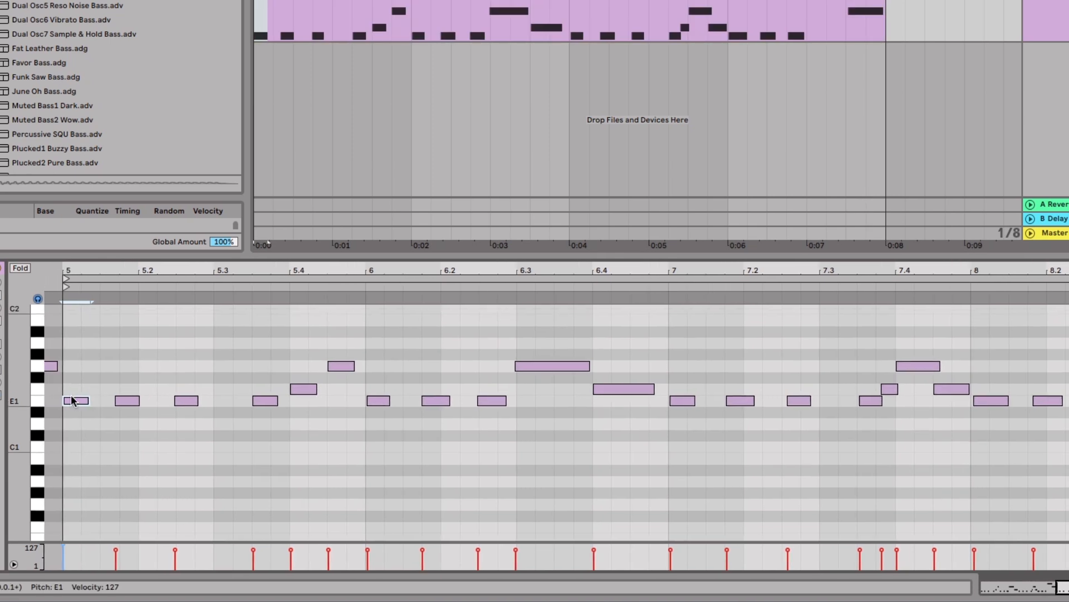
{"action": "scroll", "coordinate": [71, 396], "scroll_direction": "right", "scroll_amount": 1}
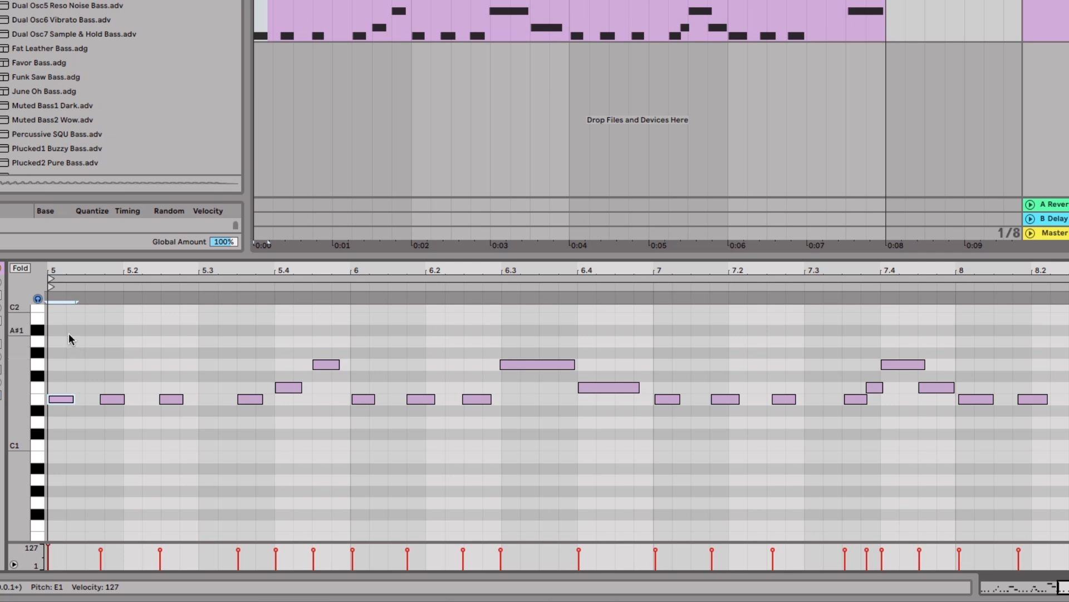
- Quantize all notes in the bass clip to 1/16 at 100 %, adjusting only the note starts
{"action": "left_click", "coordinate": [61, 318]}
{"action": "left_click_drag", "start_coordinate": [62, 316], "coordinate": [1052, 410]}
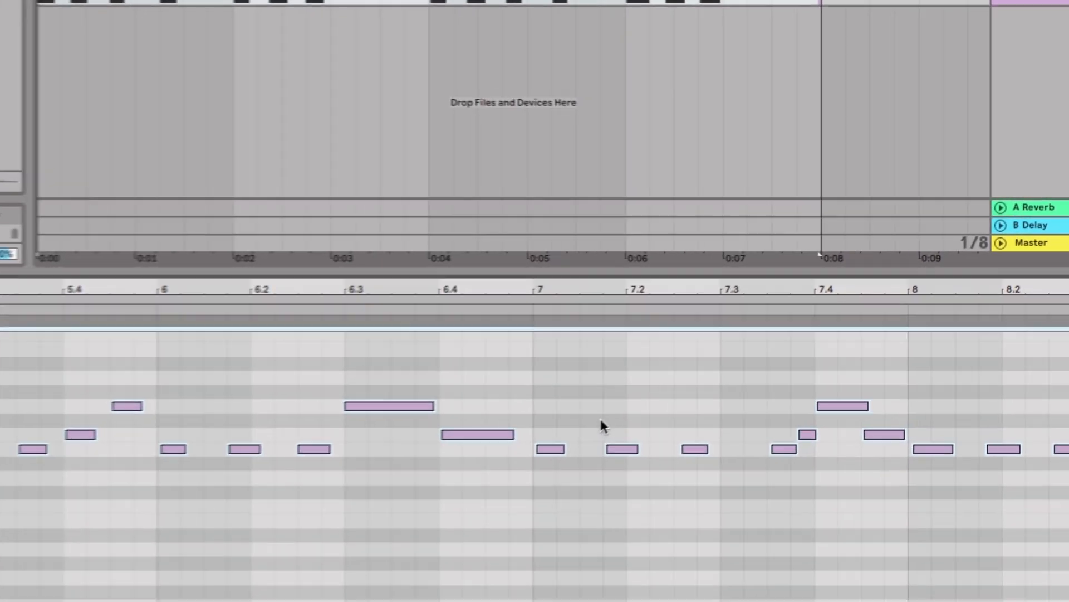
{"action": "right_click", "coordinate": [706, 376]}
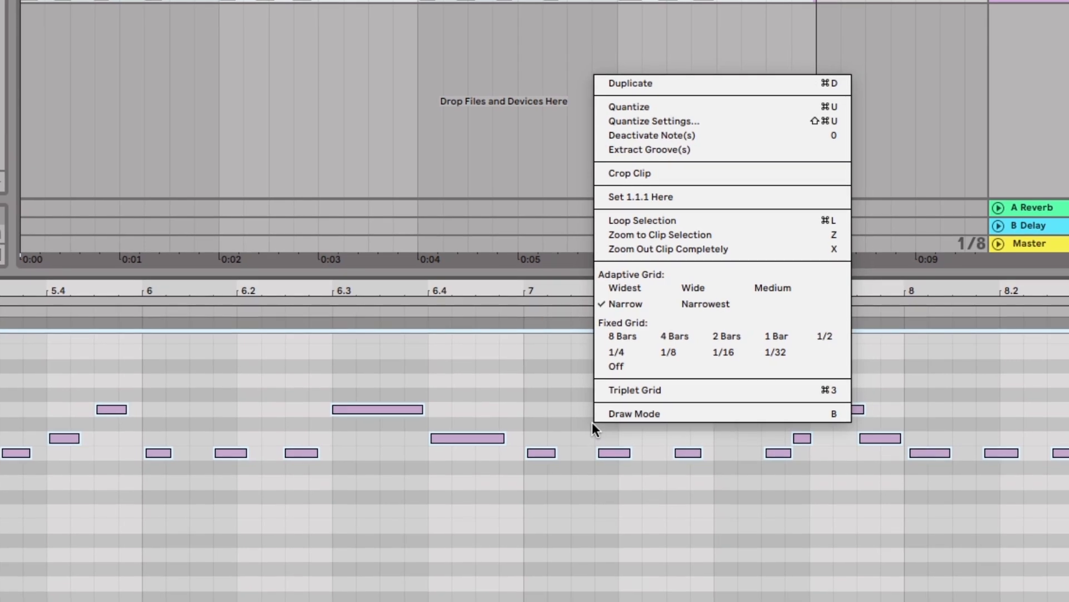
{"action": "left_click", "coordinate": [652, 124]}
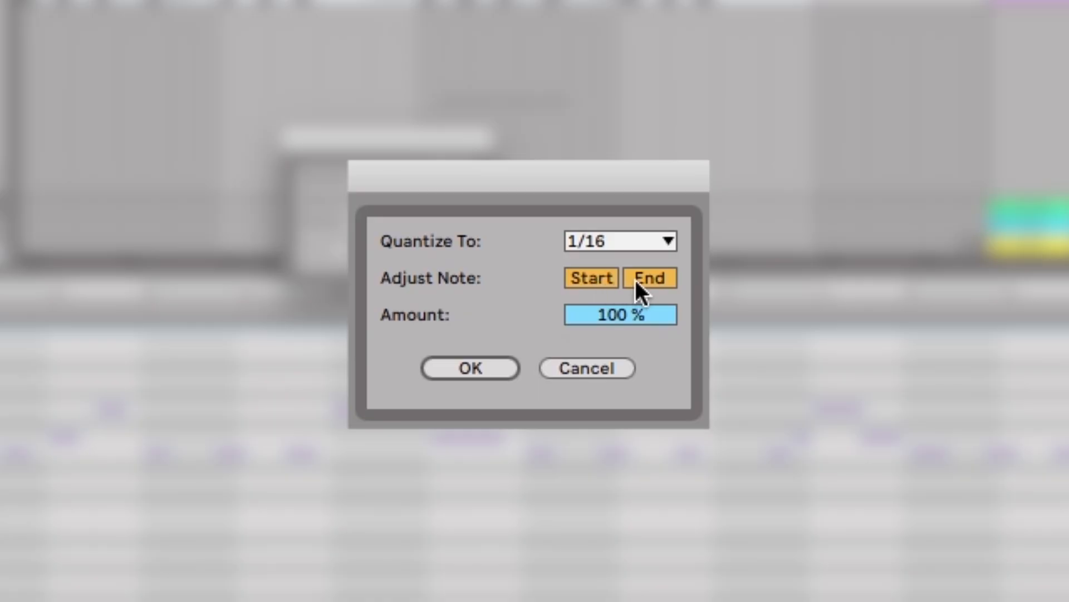
{"action": "left_click", "coordinate": [637, 279]}
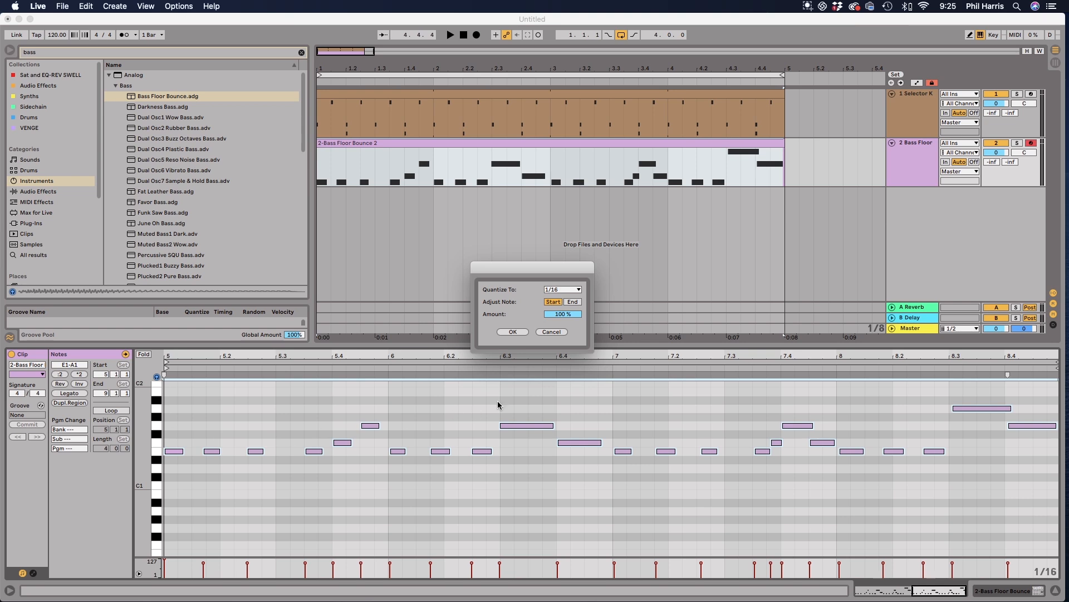
{"action": "left_click", "coordinate": [513, 332]}
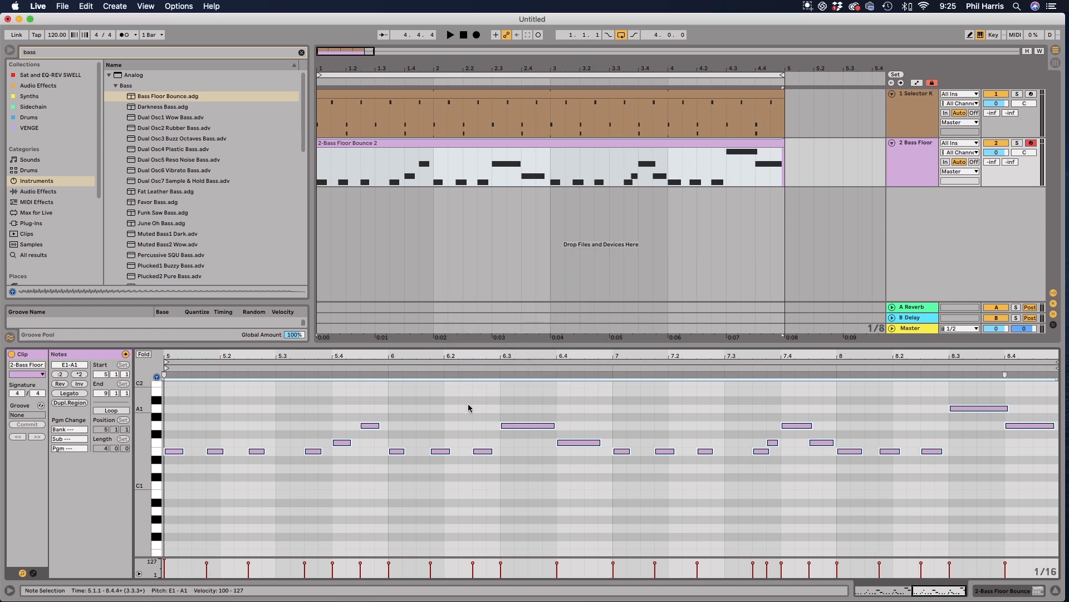
- Play the loop and lower the Filter Freq macro of the Bass Floor Bounce instrument
{"action": "key", "text": "space"}
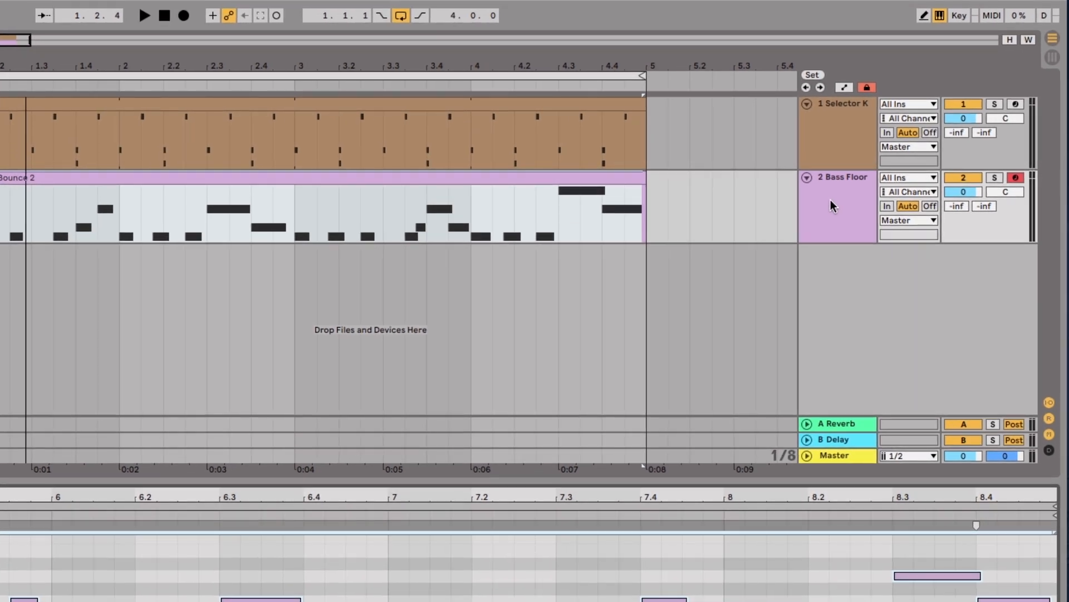
{"action": "double_click", "coordinate": [831, 199]}
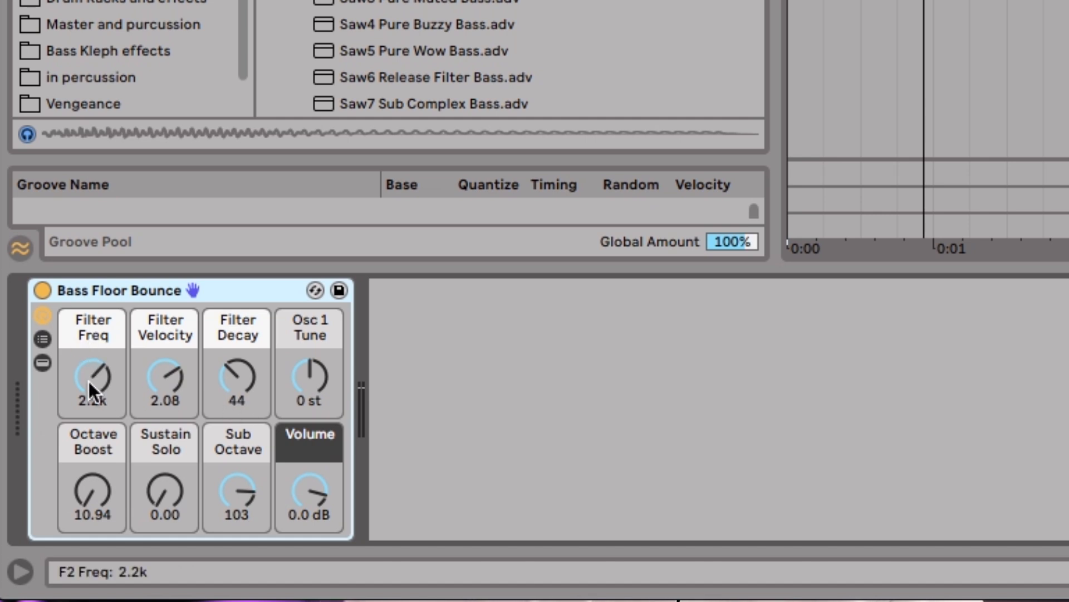
{"action": "left_click_drag", "start_coordinate": [88, 381], "coordinate": [88, 440]}
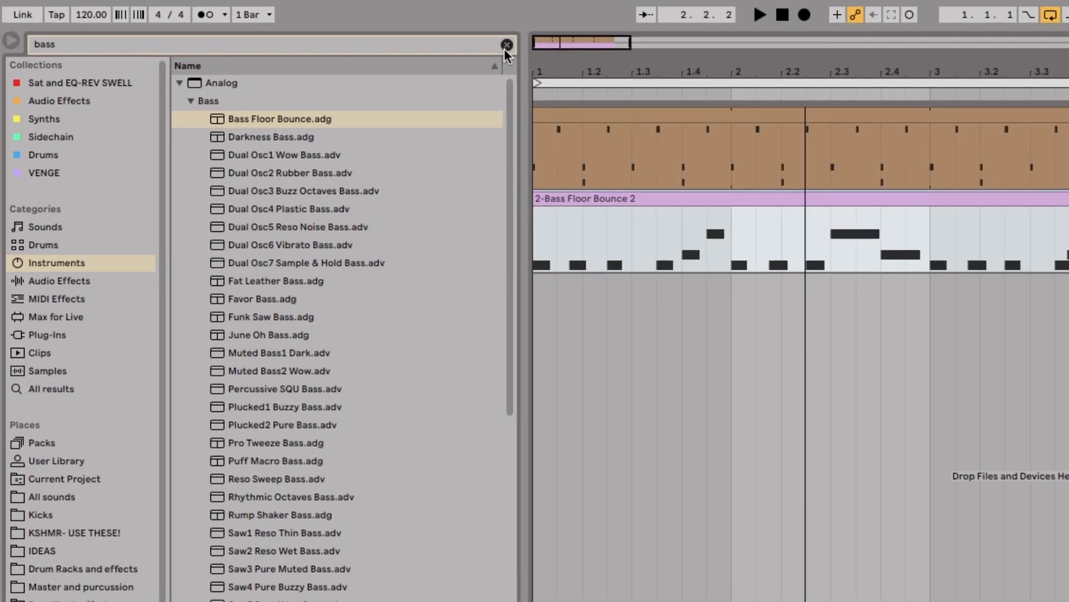
- Replace the browser search with lead in the Instruments category and expand the Wavetable presets
{"action": "left_click", "coordinate": [480, 46]}
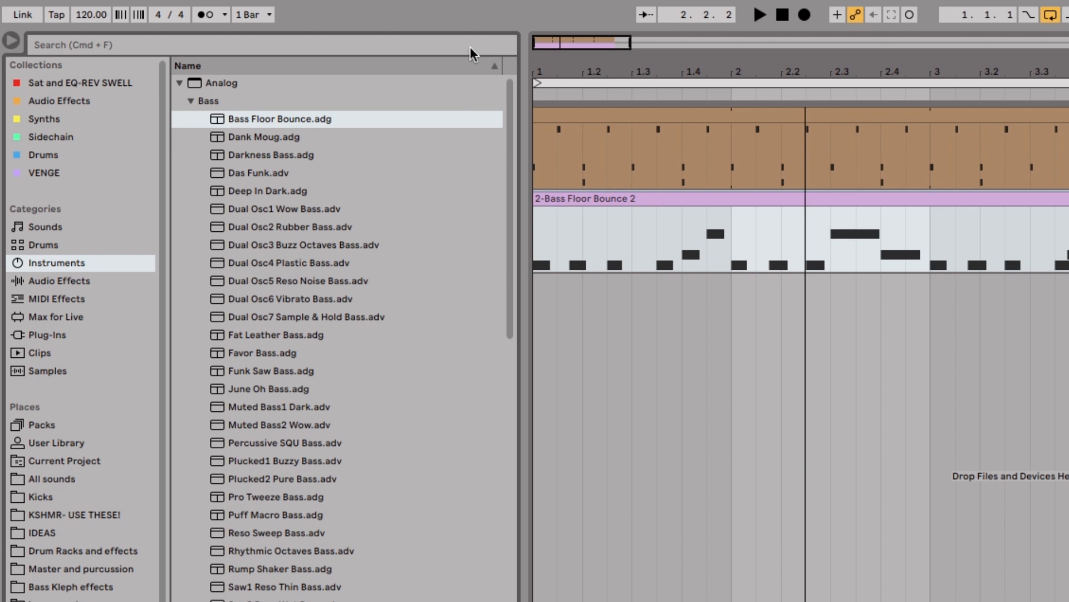
{"action": "left_click", "coordinate": [435, 44]}
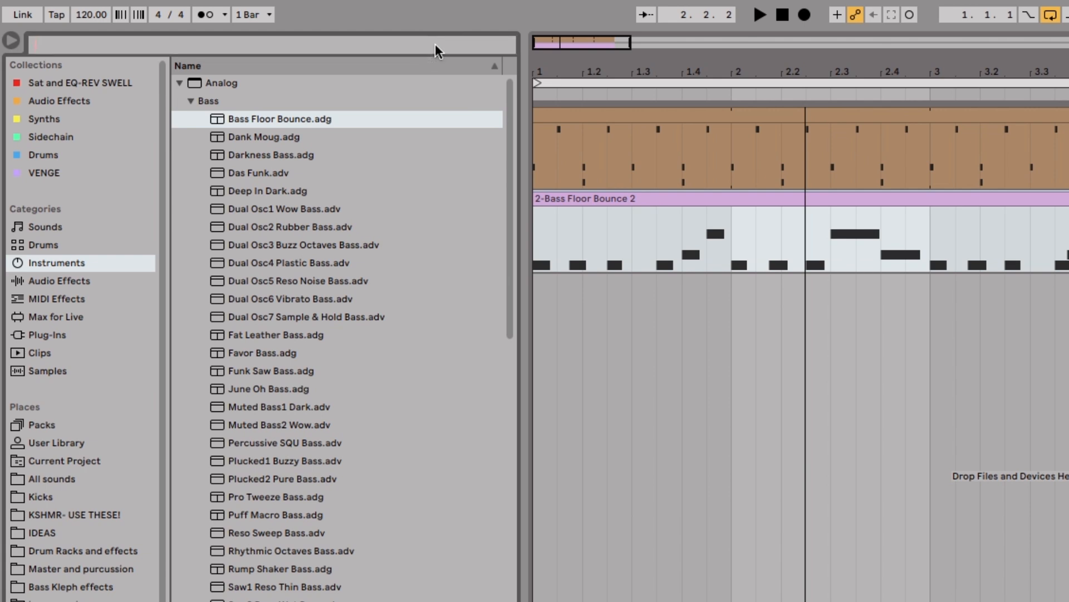
{"action": "type", "text": "lead"}
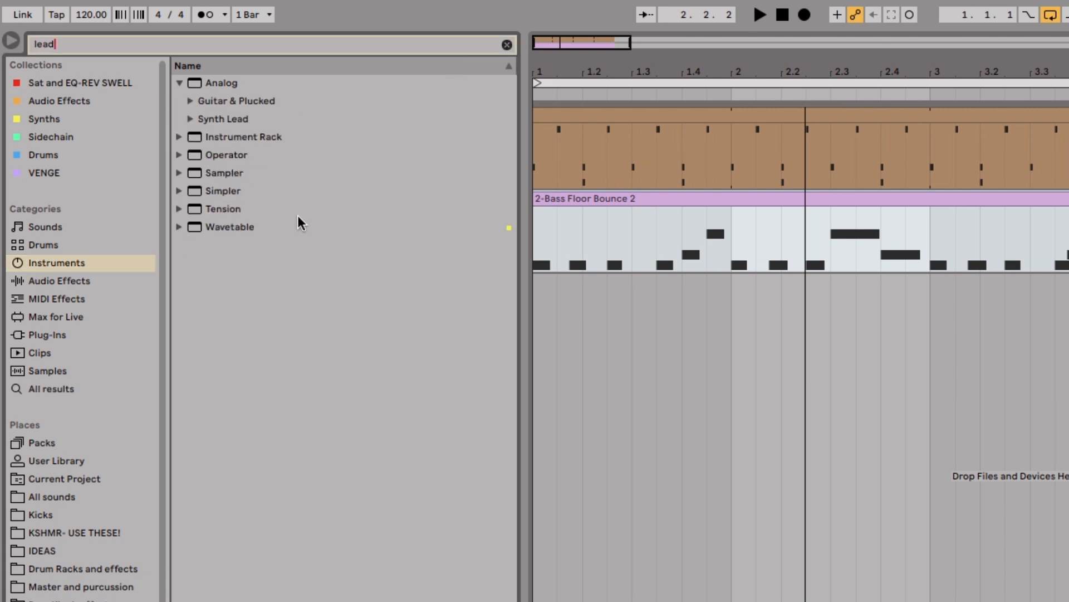
{"action": "left_click", "coordinate": [176, 226]}
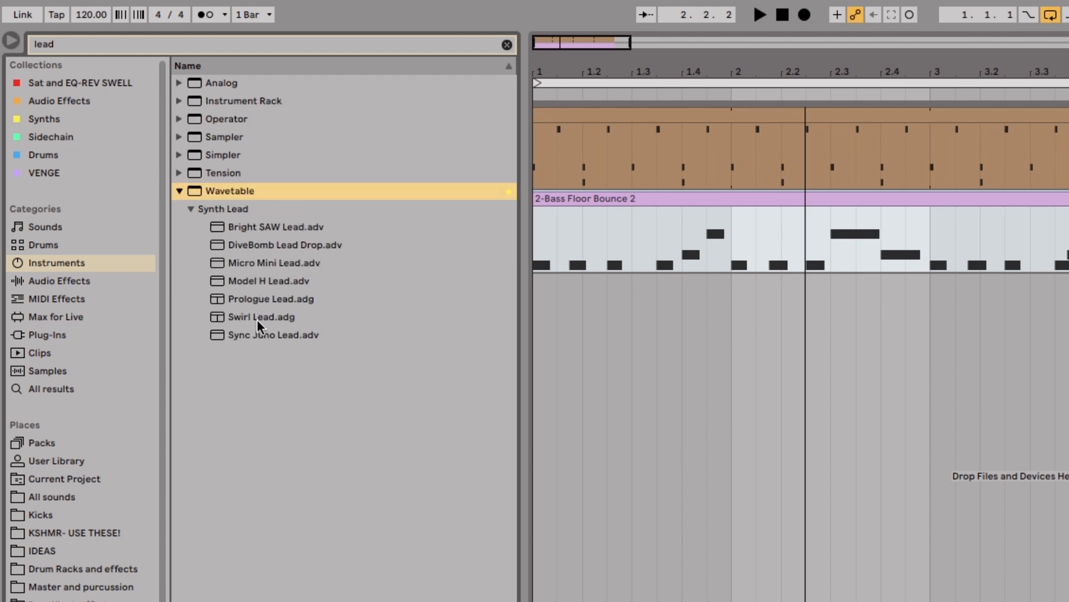
- Preview the Wavetable Synth Lead presets in order from Bright SAW Lead.adv to Swirl Lead.adg
{"action": "left_click", "coordinate": [255, 226]}
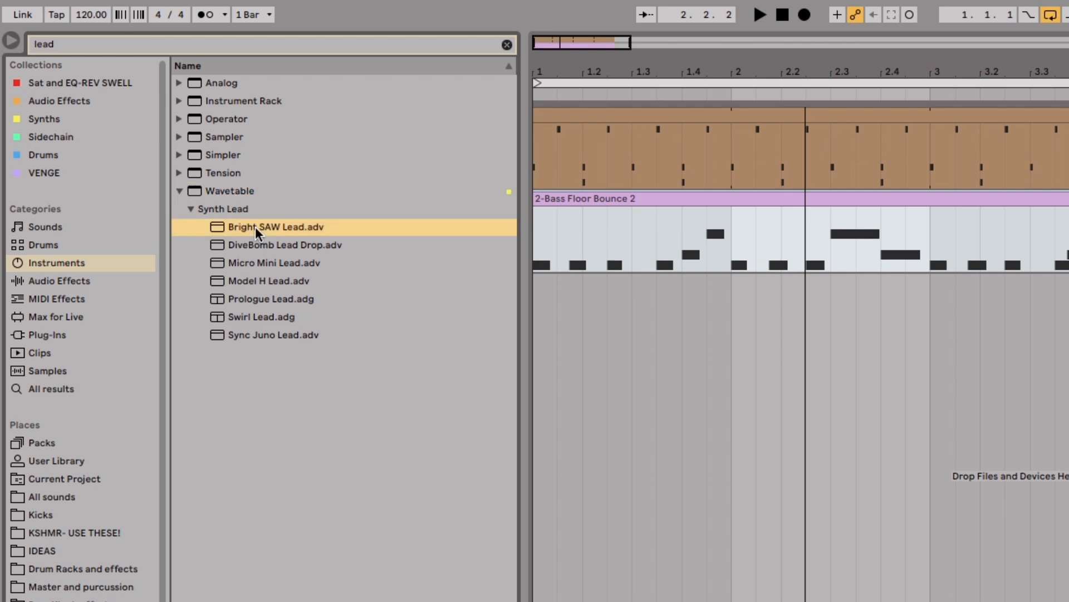
{"action": "left_click", "coordinate": [255, 245]}
{"action": "left_click", "coordinate": [257, 263]}
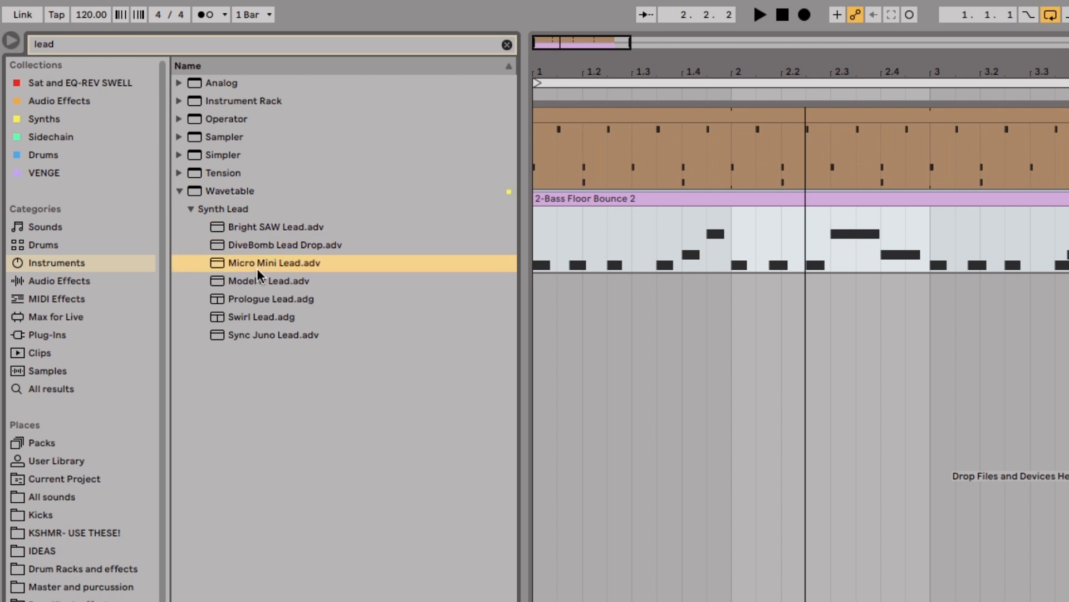
{"action": "left_click", "coordinate": [257, 279]}
{"action": "left_click", "coordinate": [259, 299]}
{"action": "left_click", "coordinate": [257, 317]}
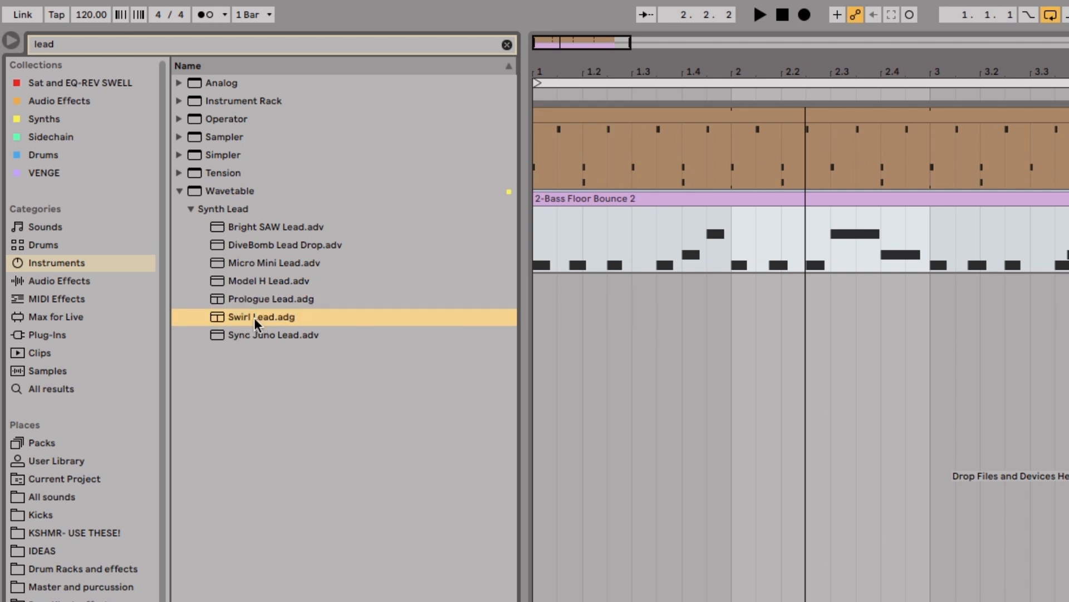
- Load Swirl Lead.adg onto a new track below the bass, unfold that track and play the loop
{"action": "left_click_drag", "start_coordinate": [241, 318], "coordinate": [631, 352]}
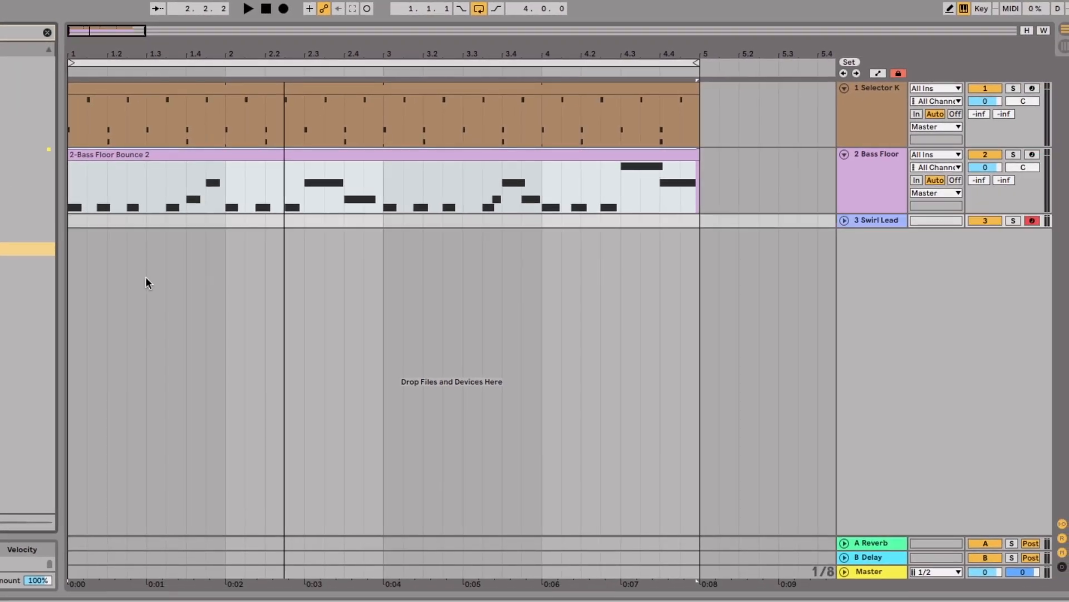
{"action": "left_click", "coordinate": [843, 221]}
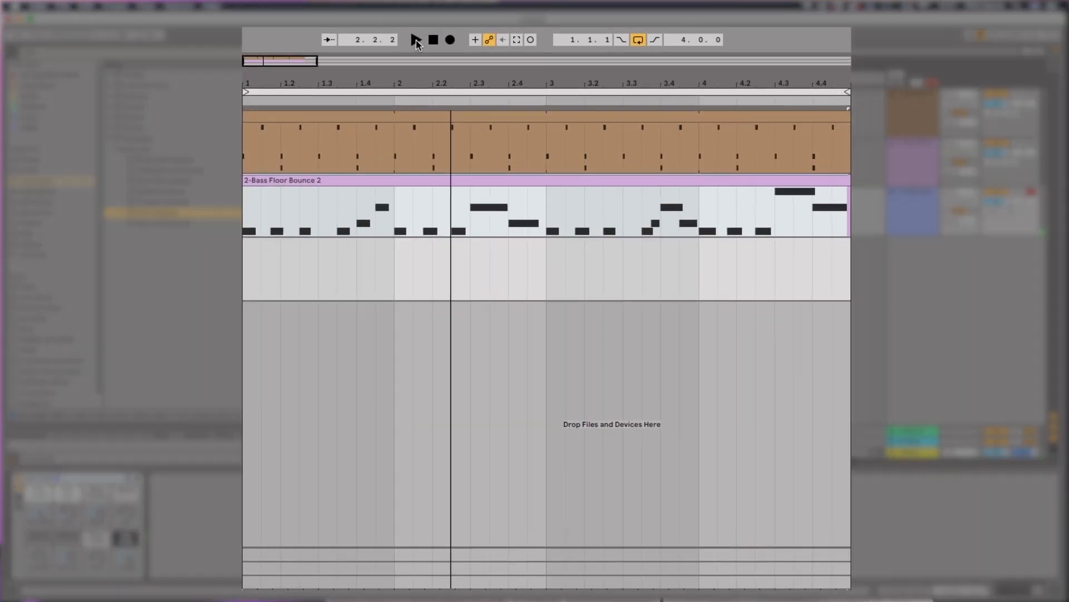
{"action": "left_click", "coordinate": [429, 37]}
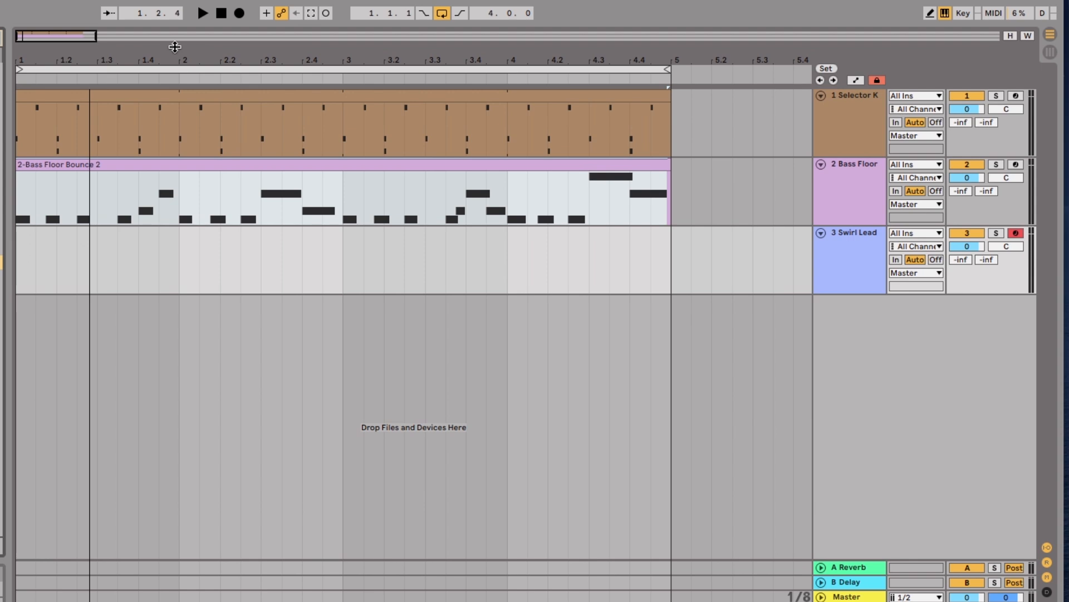
- Record a lead melody on the Swirl Lead track over the four-bar loop, stop recording and play it back
{"action": "left_click", "coordinate": [240, 13]}
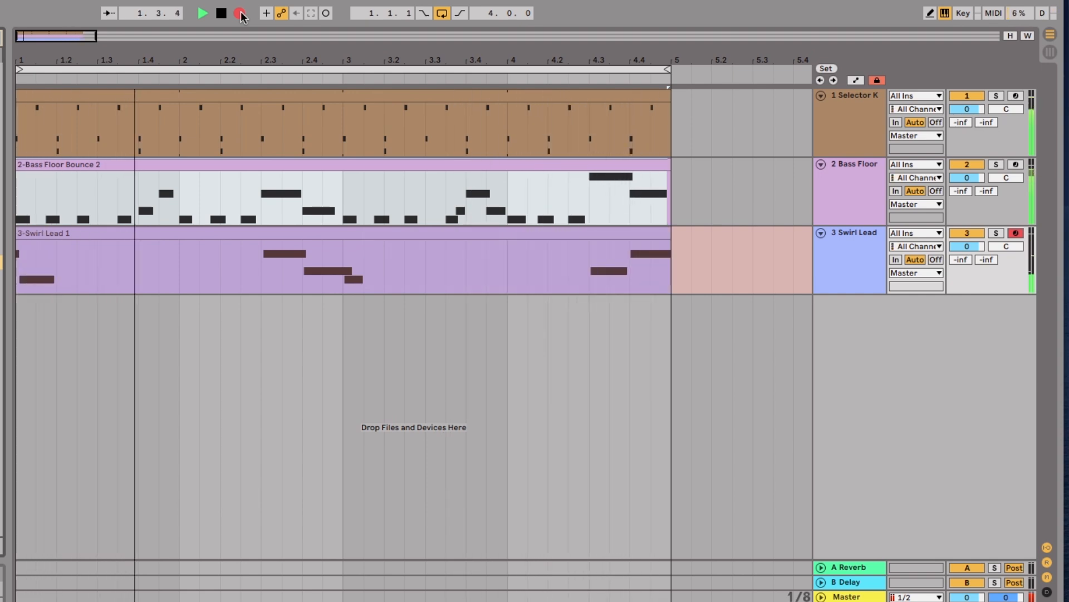
{"action": "key", "text": "space"}
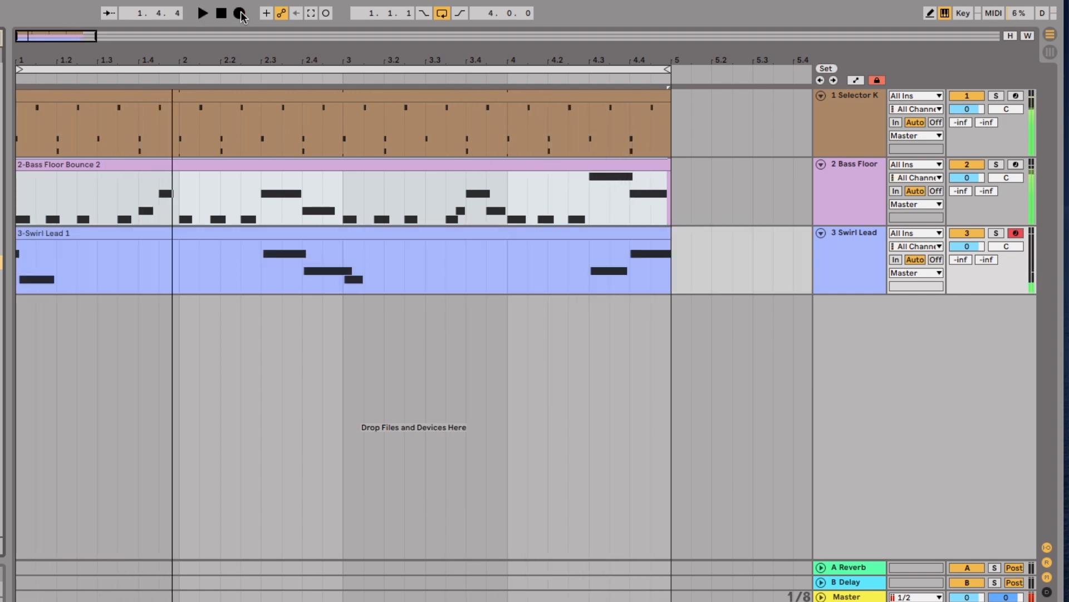
{"action": "left_click", "coordinate": [204, 13]}
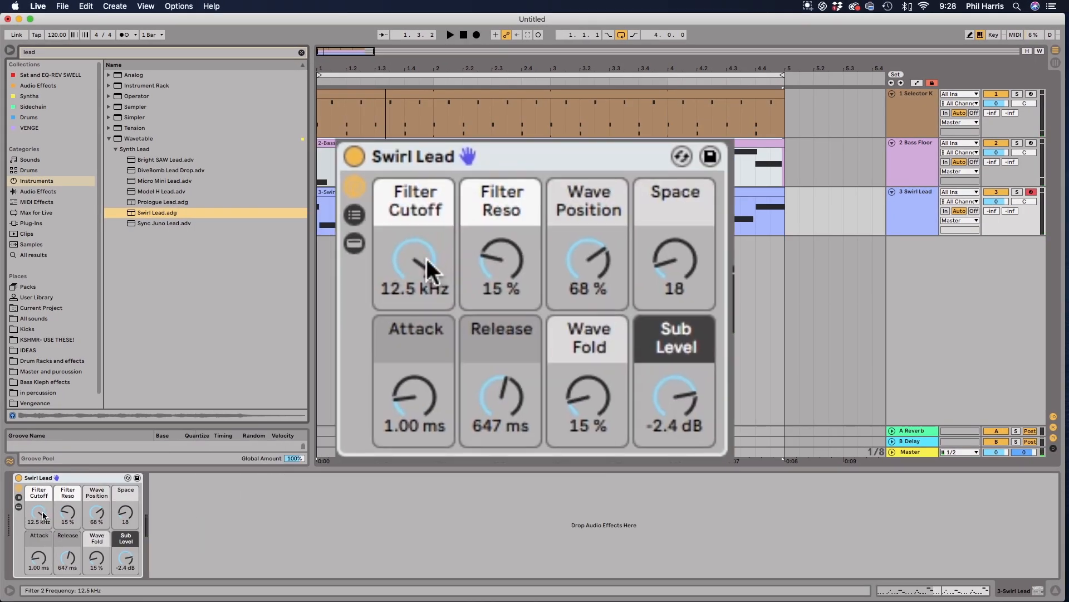
- Solo the Swirl Lead track and set the instrument's Filter Cutoff to 14.0 kHz and Filter Reso to 34%
{"action": "left_click", "coordinate": [1018, 192]}
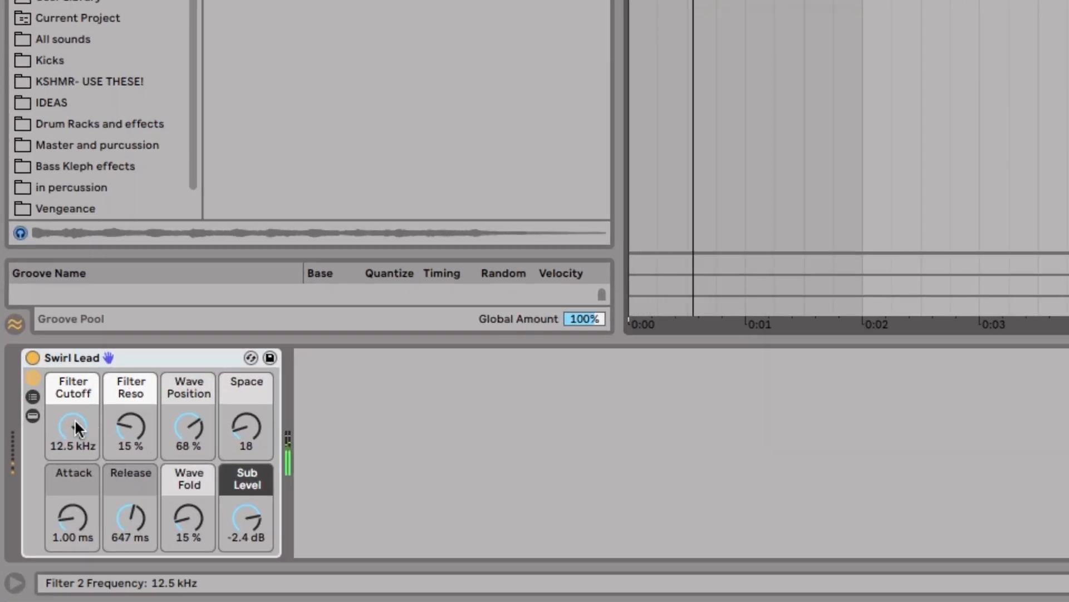
{"action": "left_click_drag", "start_coordinate": [74, 419], "coordinate": [75, 462]}
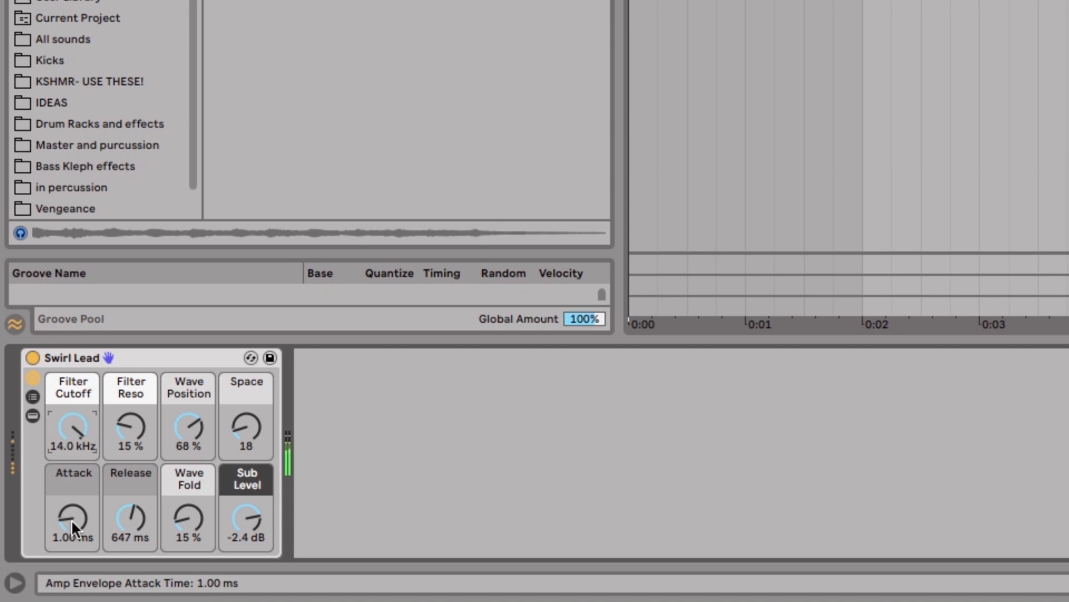
{"action": "left_click_drag", "start_coordinate": [132, 427], "coordinate": [133, 411]}
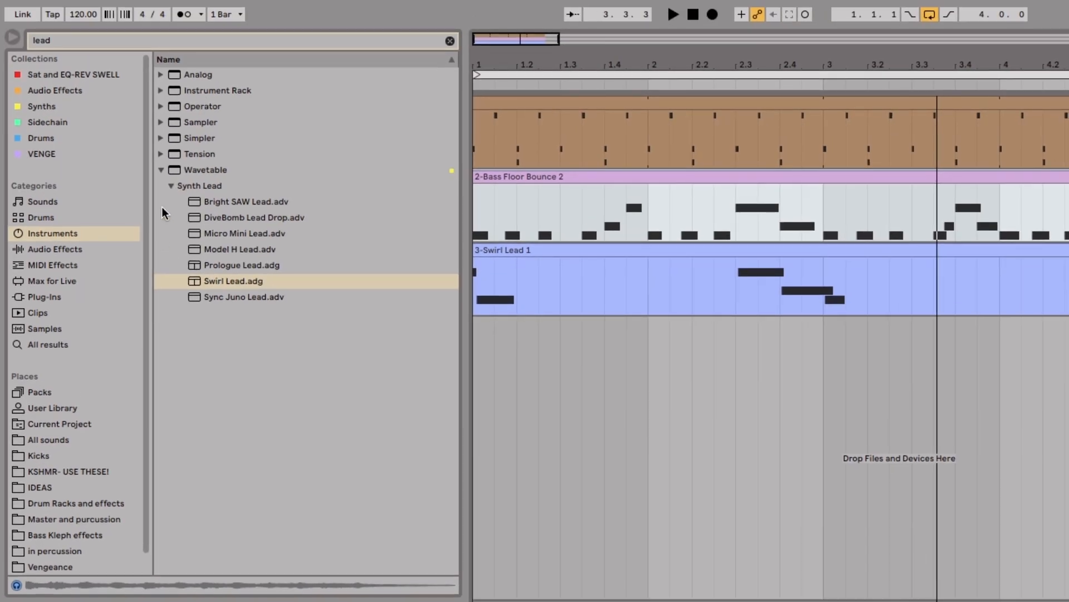
- Clear the browser search in the Audio Effects category and add Saturator to the Swirl Lead track
{"action": "left_click", "coordinate": [161, 170]}
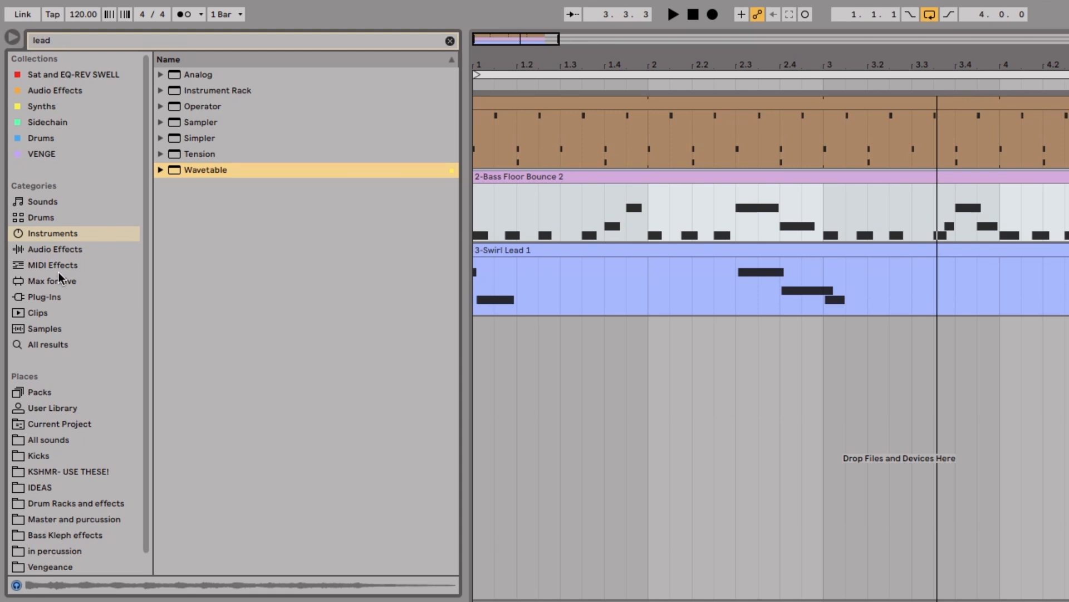
{"action": "left_click", "coordinate": [56, 248]}
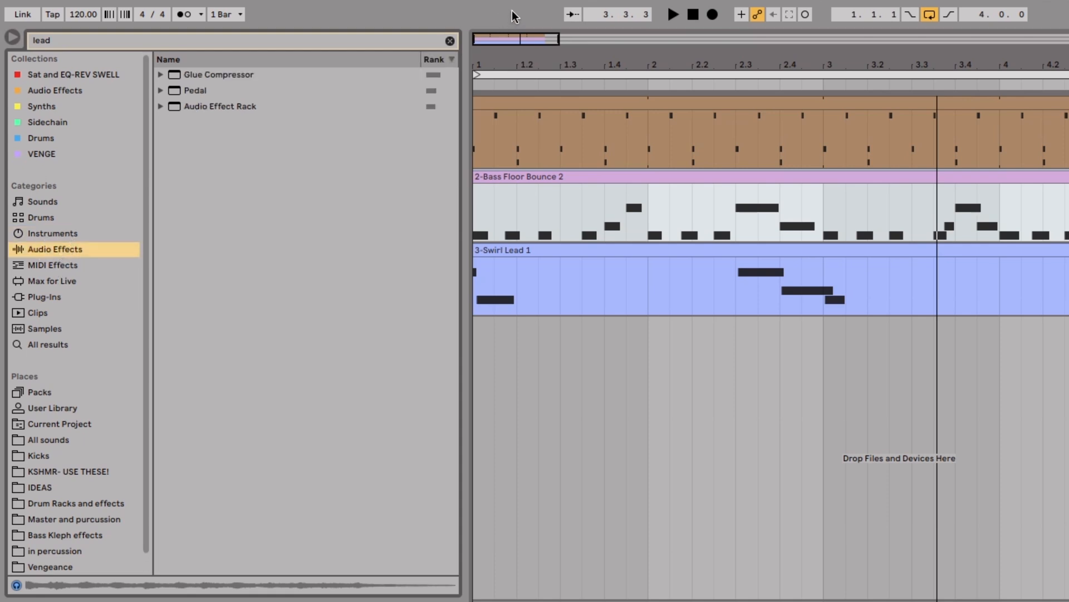
{"action": "left_click", "coordinate": [448, 41]}
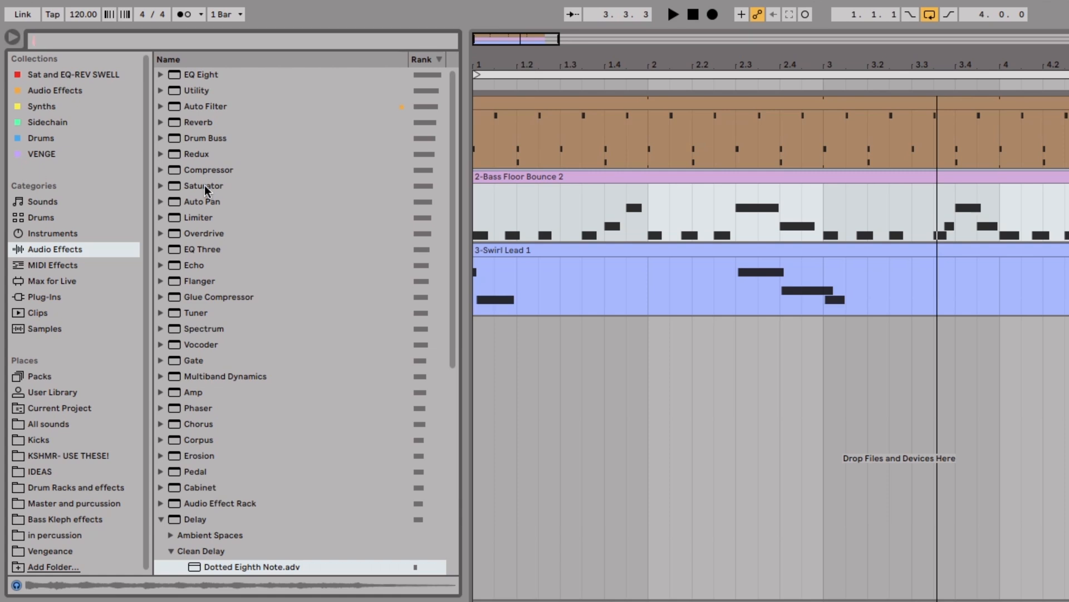
{"action": "left_click_drag", "start_coordinate": [205, 185], "coordinate": [509, 259]}
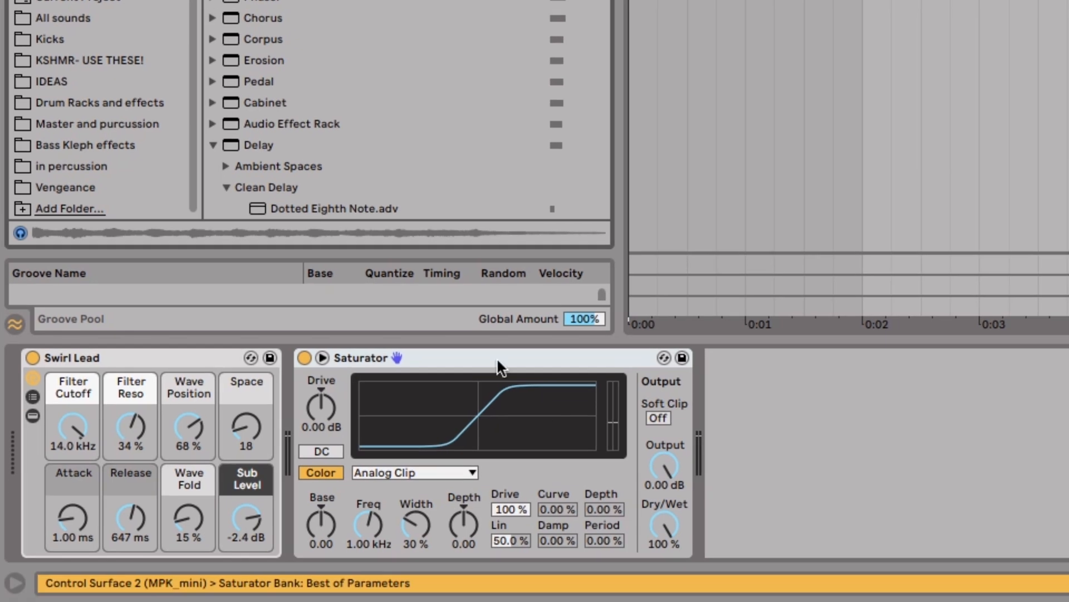
- Set Saturator's Drive to 5.14 dB and Dry/Wet to 64.3%, and lower the Swirl Lead track volume to -1.5 dB during playback
{"action": "left_click_drag", "start_coordinate": [682, 527], "coordinate": [664, 454]}
{"action": "key", "text": "space"}
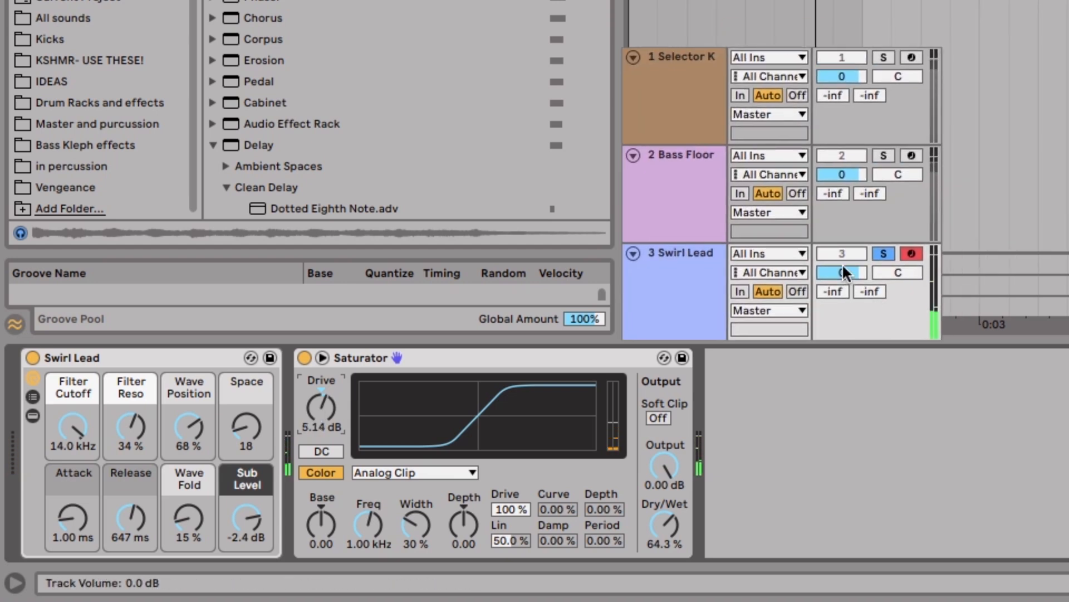
{"action": "left_click_drag", "start_coordinate": [844, 271], "coordinate": [844, 280]}
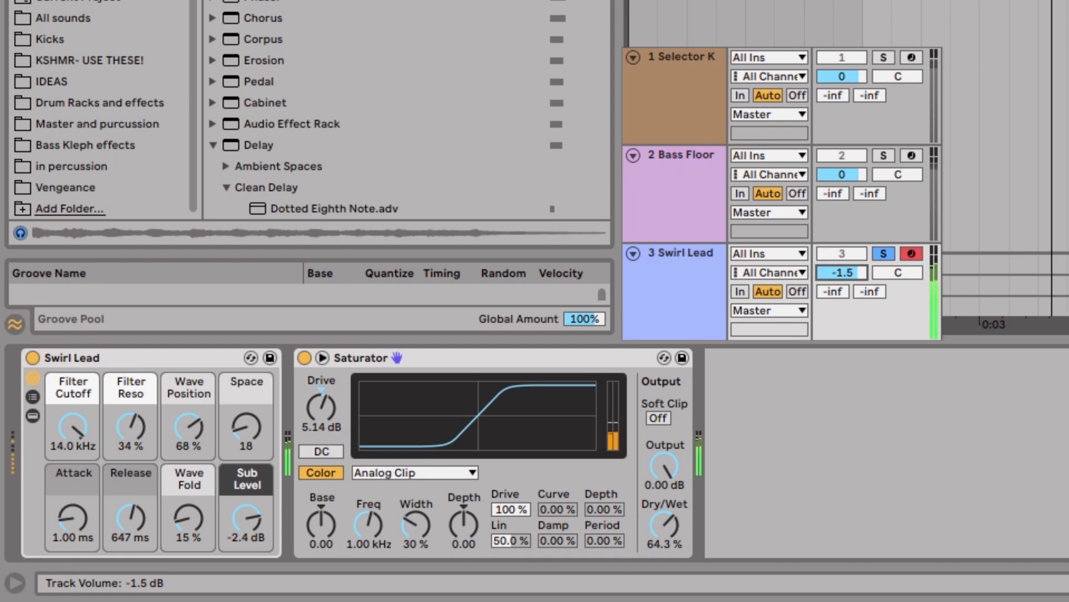
- Unsolo the Swirl Lead track and reduce Saturator's Dry/Wet to about 60%
{"action": "left_click", "coordinate": [884, 253]}
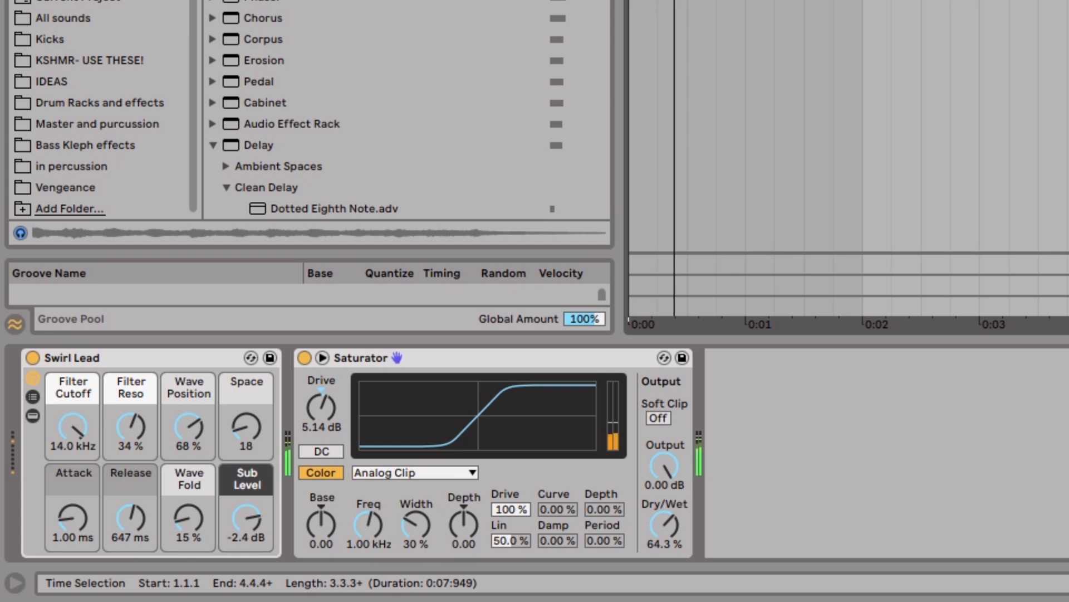
{"action": "left_click_drag", "start_coordinate": [658, 523], "coordinate": [657, 530]}
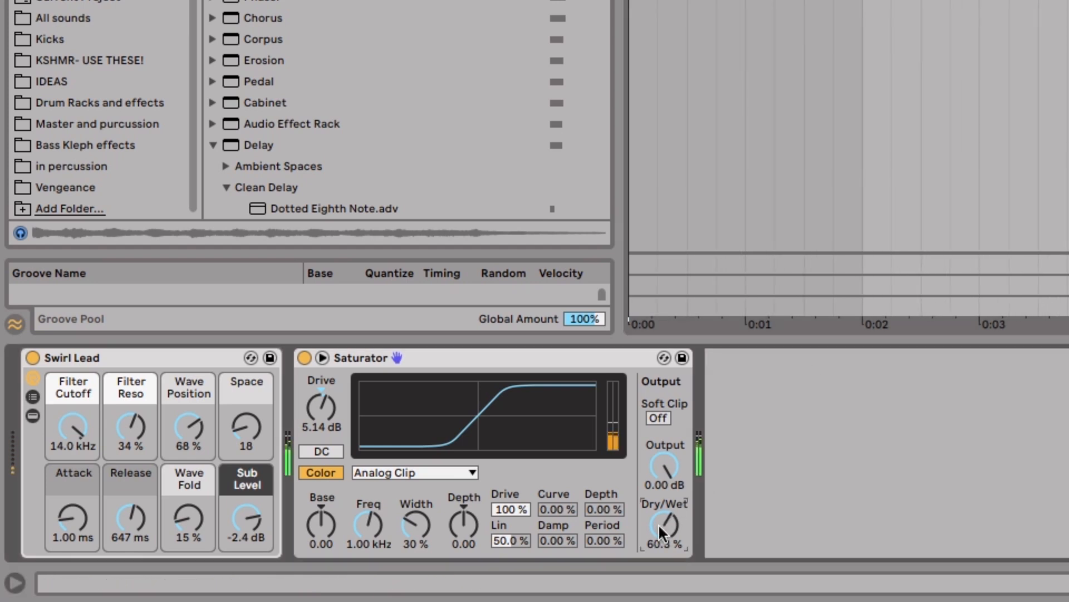